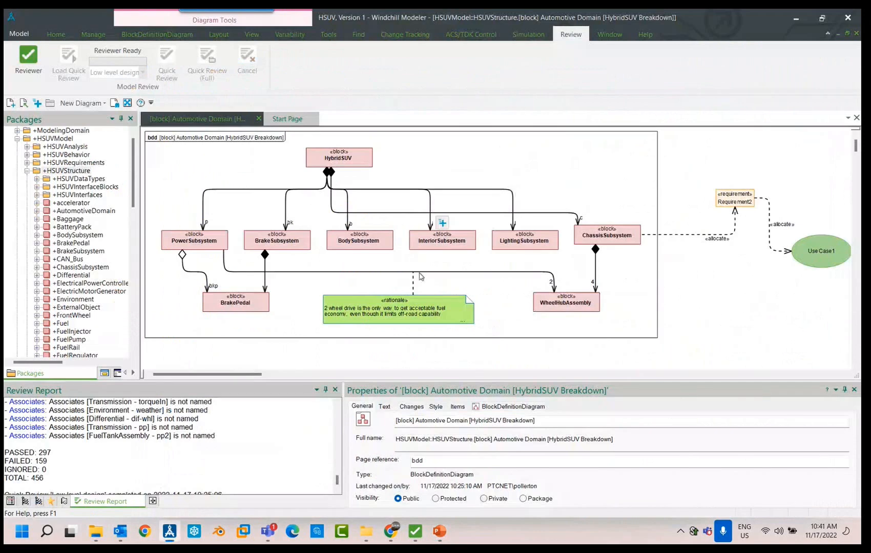
- Create a new variant diagram in the Variability package of HSUVModel
{"action": "double_click", "coordinate": [30, 139]}
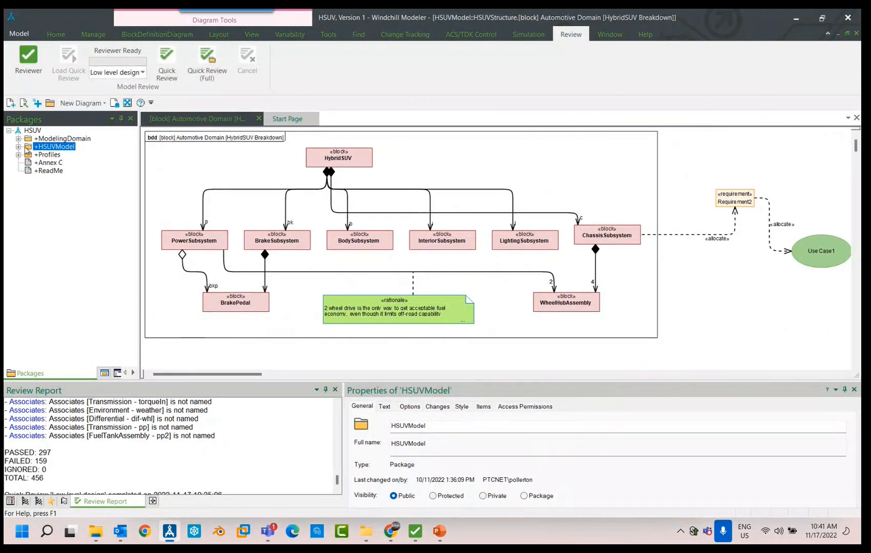
{"action": "left_click", "coordinate": [20, 147]}
{"action": "left_click", "coordinate": [30, 163]}
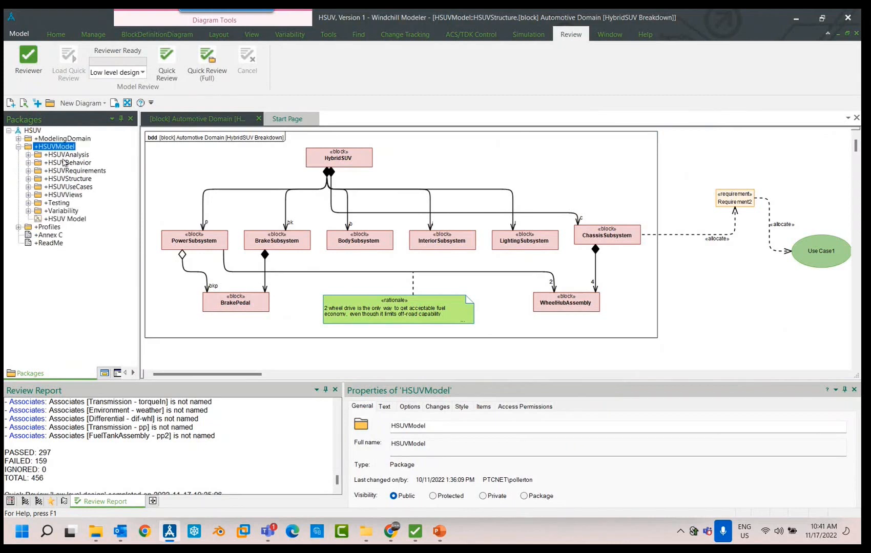
{"action": "left_click", "coordinate": [60, 211]}
{"action": "left_click", "coordinate": [29, 211]}
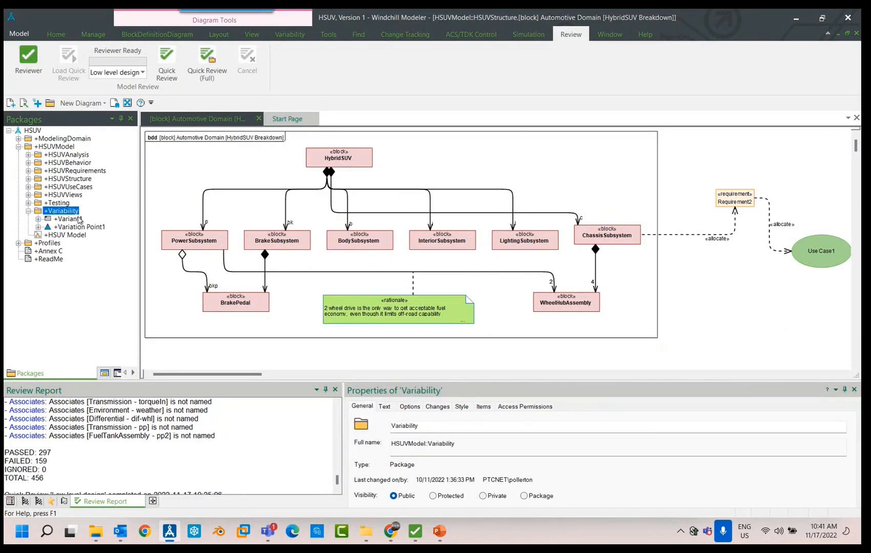
{"action": "right_click", "coordinate": [73, 214]}
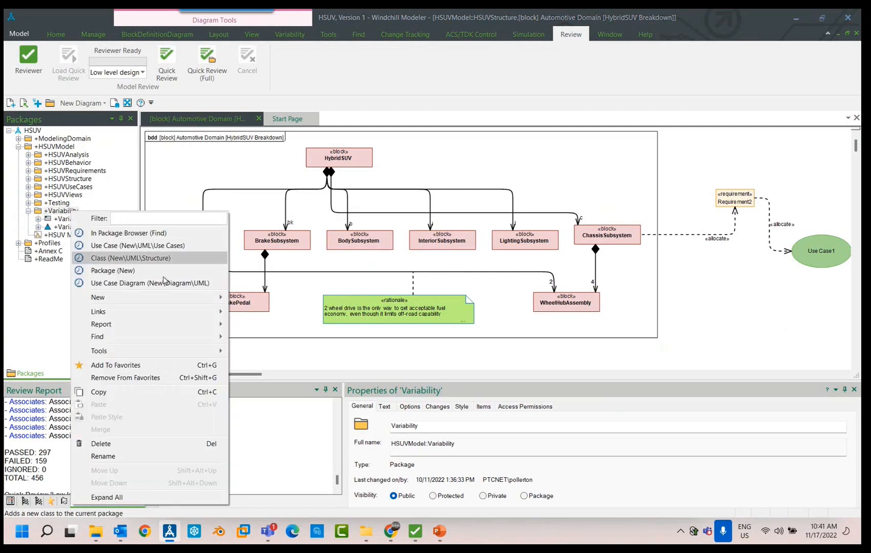
{"action": "mouse_move", "coordinate": [228, 299]}
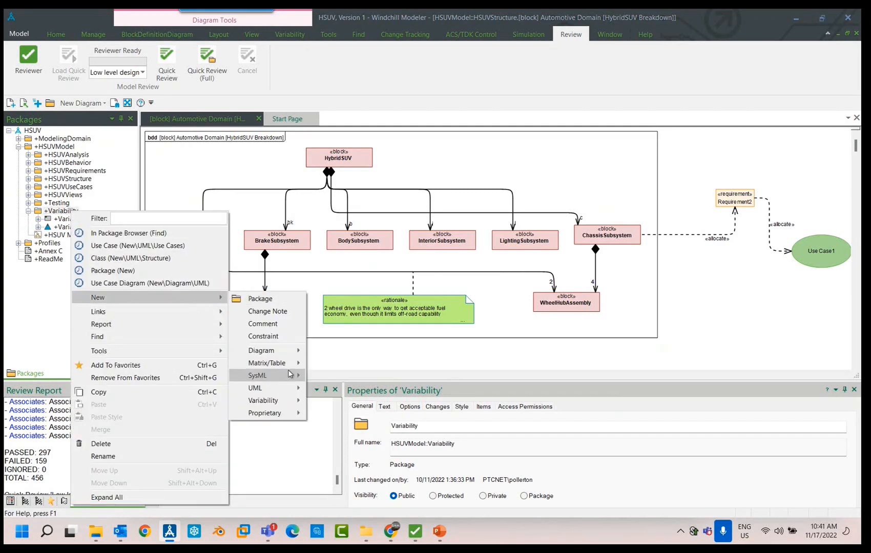
{"action": "mouse_move", "coordinate": [287, 351]}
{"action": "mouse_move", "coordinate": [355, 378]}
{"action": "left_click", "coordinate": [413, 379]}
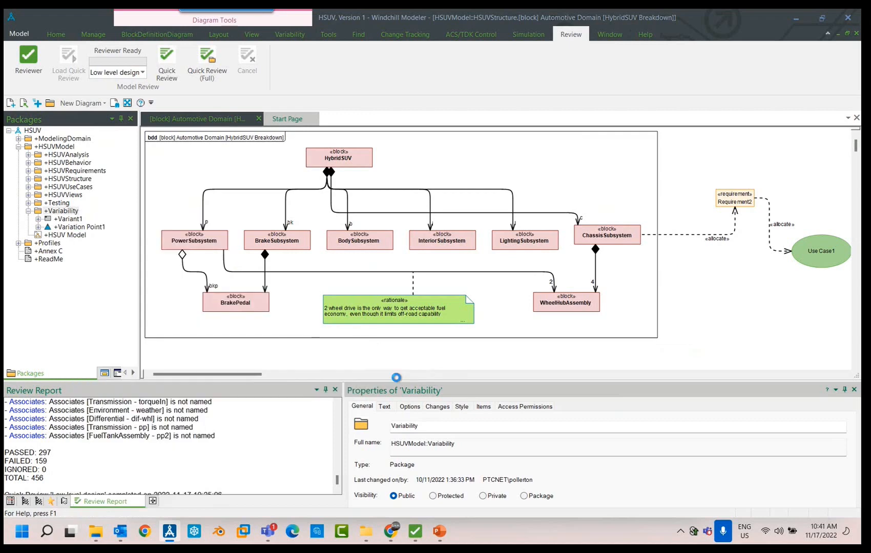
- Permanently delete the existing Variation Point1 and Variant1 from the Variability package
{"action": "mouse_move", "coordinate": [84, 232]}
{"action": "left_mouse_down"}
{"action": "mouse_move", "coordinate": [240, 208]}
{"action": "mouse_move", "coordinate": [89, 220]}
{"action": "mouse_move", "coordinate": [93, 227]}
{"action": "left_mouse_up"}
{"action": "right_click", "coordinate": [94, 228]}
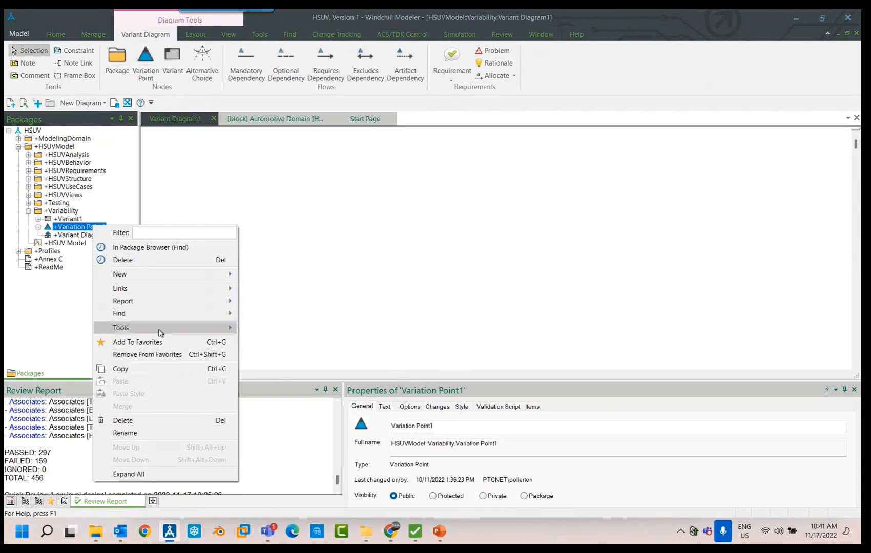
{"action": "left_click", "coordinate": [174, 420]}
{"action": "left_click", "coordinate": [365, 280]}
{"action": "right_click", "coordinate": [86, 219]}
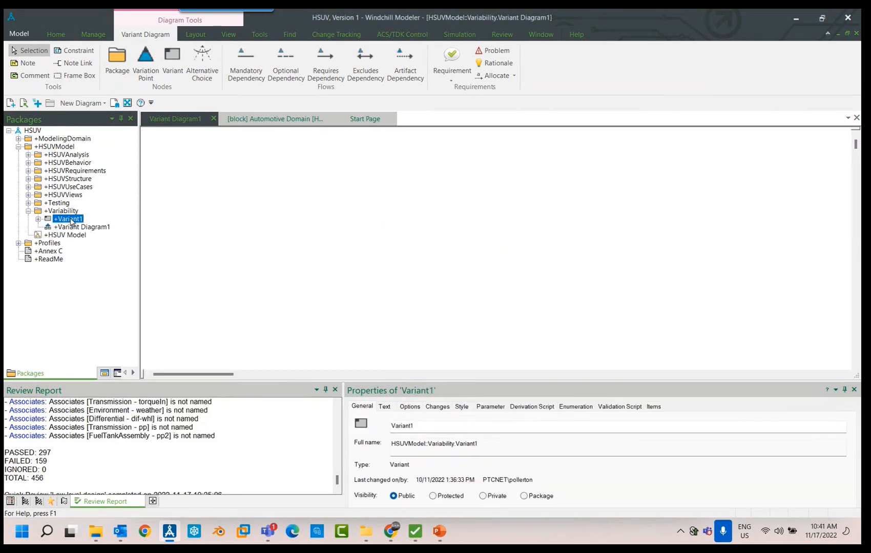
{"action": "left_click", "coordinate": [157, 414]}
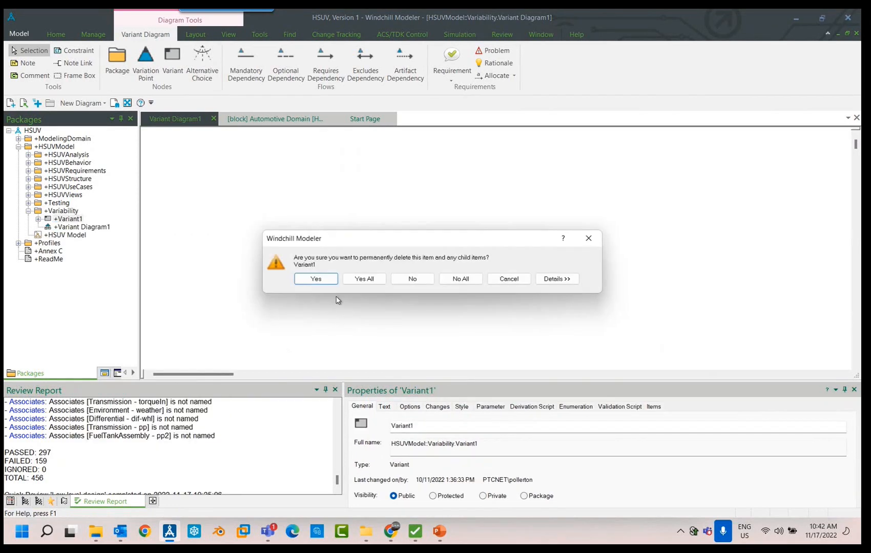
{"action": "left_click", "coordinate": [360, 278]}
- Place a variation point in the upper middle of the variant diagram and attach an alternative choice below it
{"action": "left_click", "coordinate": [145, 61]}
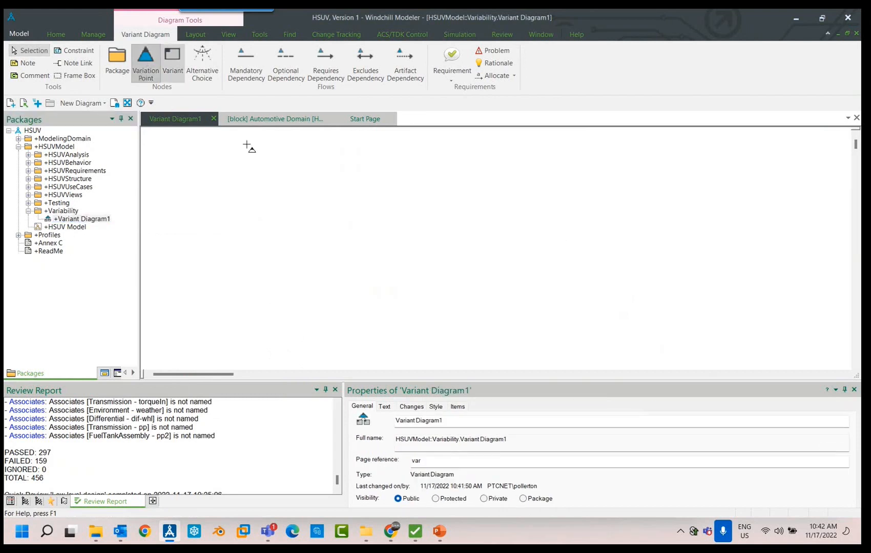
{"action": "left_click", "coordinate": [355, 169]}
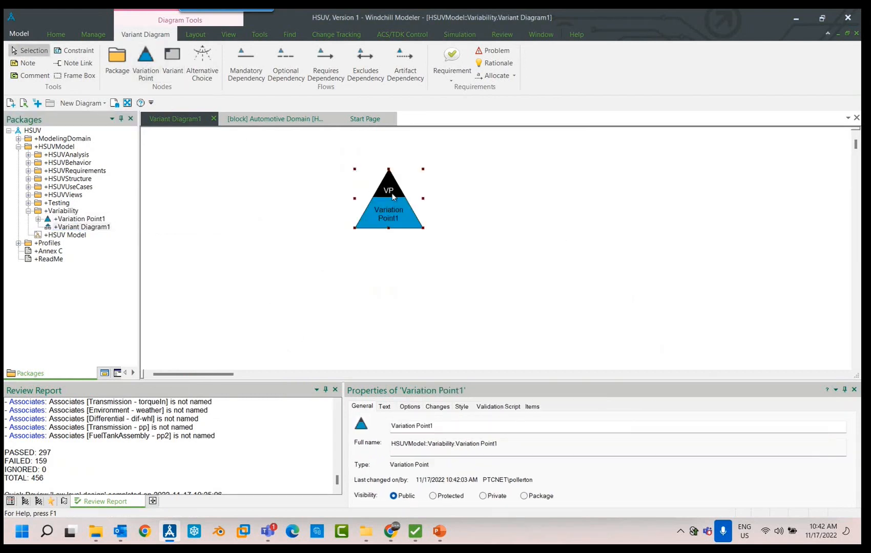
{"action": "left_click_drag", "start_coordinate": [392, 196], "coordinate": [372, 187]}
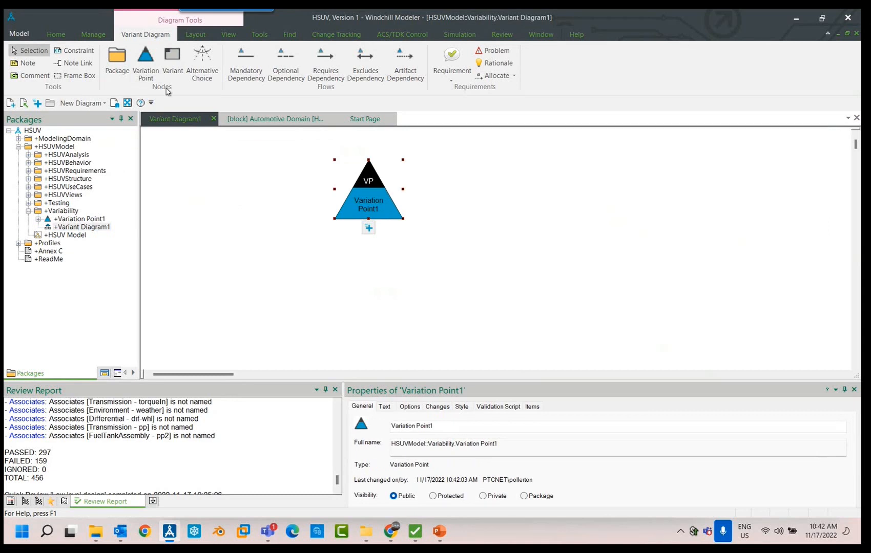
{"action": "left_click", "coordinate": [202, 64]}
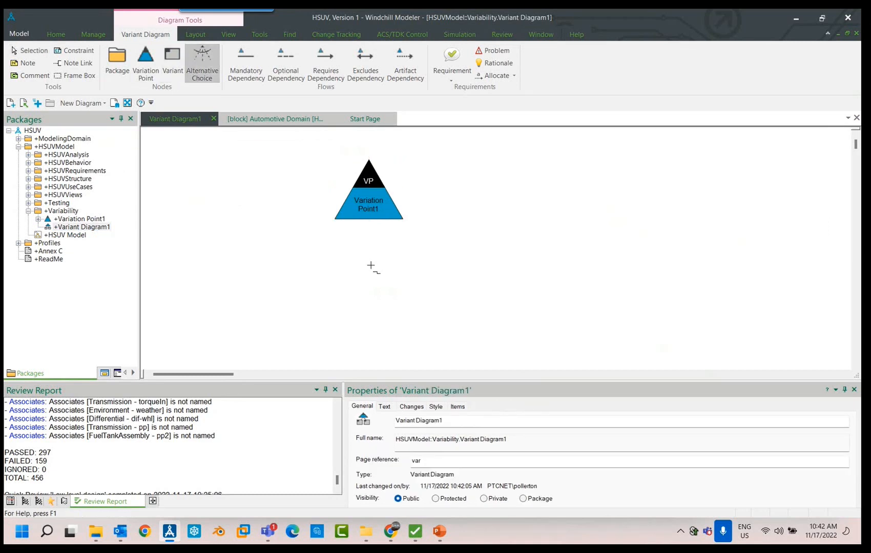
{"action": "left_click", "coordinate": [369, 211]}
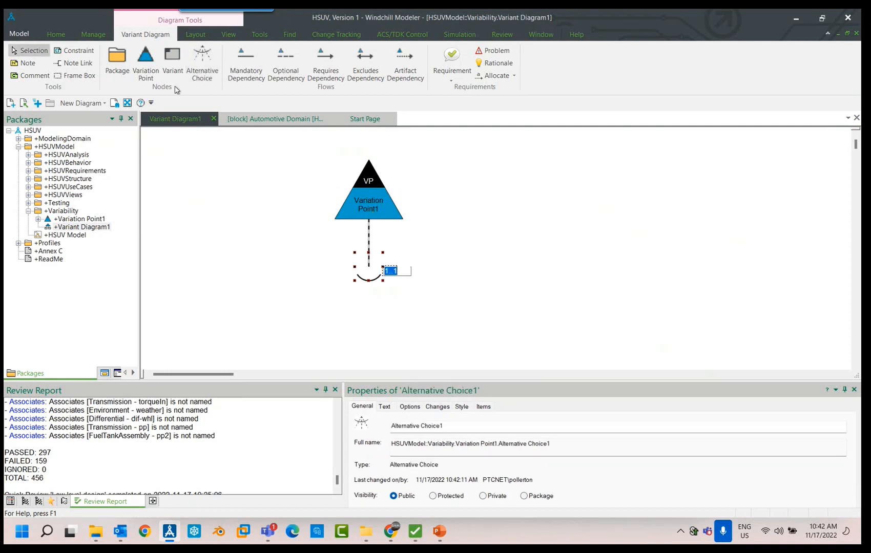
- Add two variants with their default names to the diagram, one on each side of the alternative choice
{"action": "left_click", "coordinate": [173, 66]}
{"action": "left_click", "coordinate": [278, 300]}
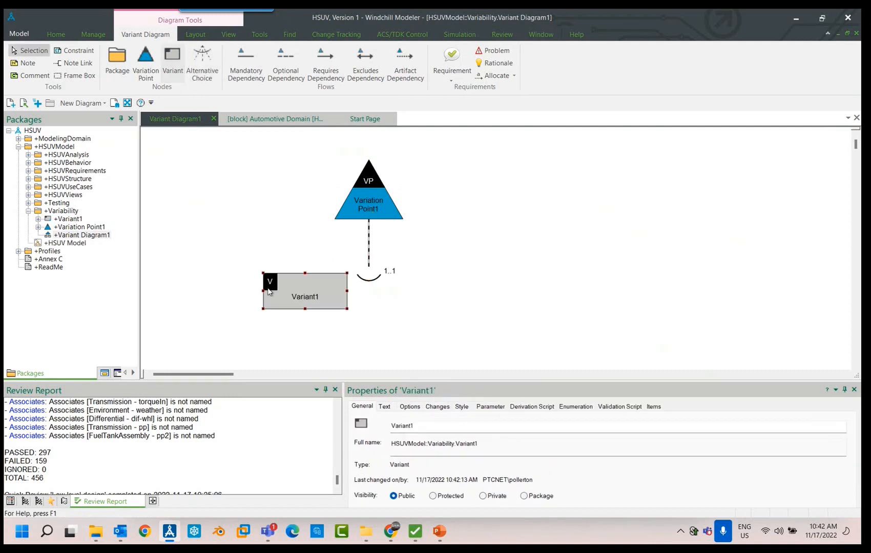
{"action": "left_click", "coordinate": [175, 71]}
{"action": "left_click", "coordinate": [506, 290]}
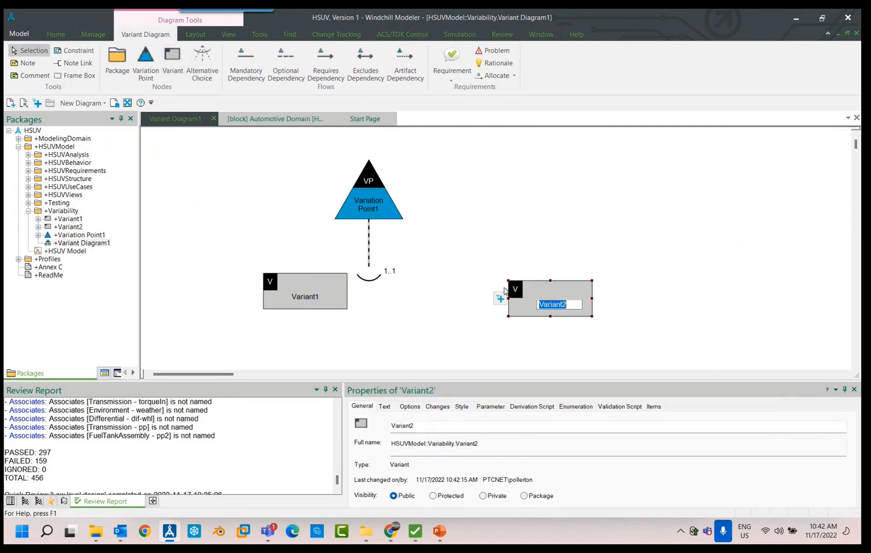
{"action": "left_click", "coordinate": [501, 299]}
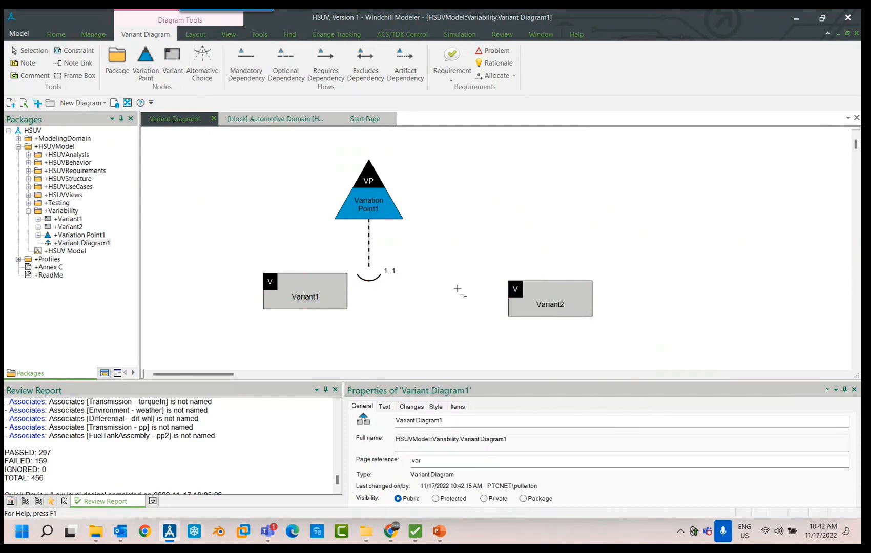
{"action": "left_click", "coordinate": [376, 277]}
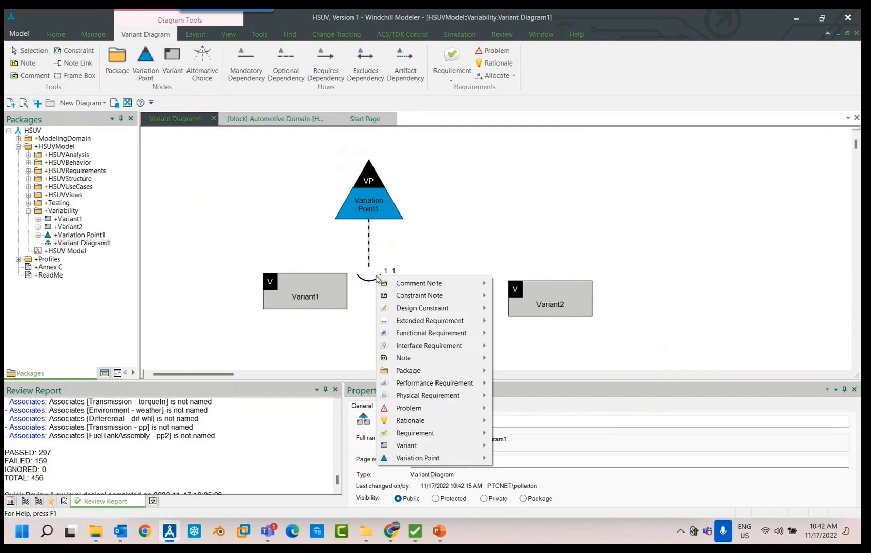
{"action": "mouse_move", "coordinate": [473, 447]}
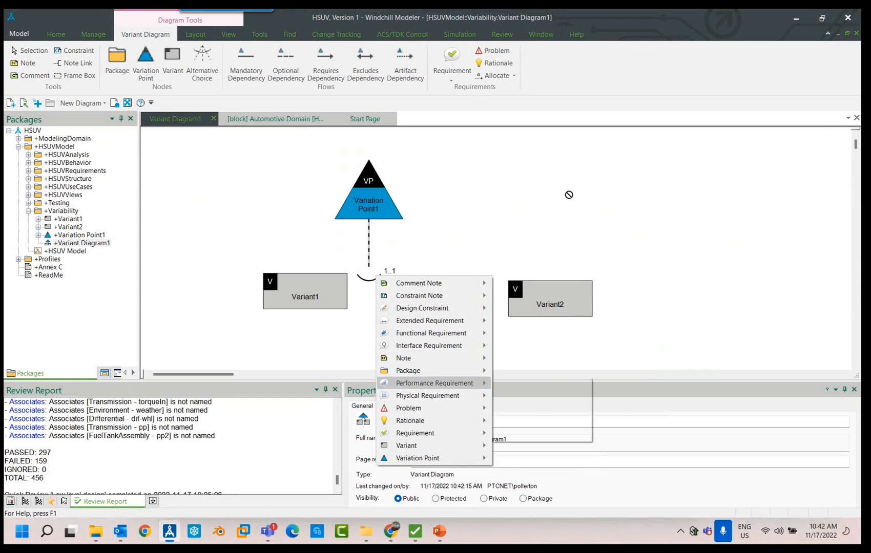
{"action": "key", "text": "Escape"}
- Connect Variant1 and Variant2 to the variation point through the alternative choice, using an optional dependency for each
{"action": "left_click", "coordinate": [308, 296]}
{"action": "left_click_drag", "start_coordinate": [308, 297], "coordinate": [368, 281]}
{"action": "left_click", "coordinate": [285, 64]}
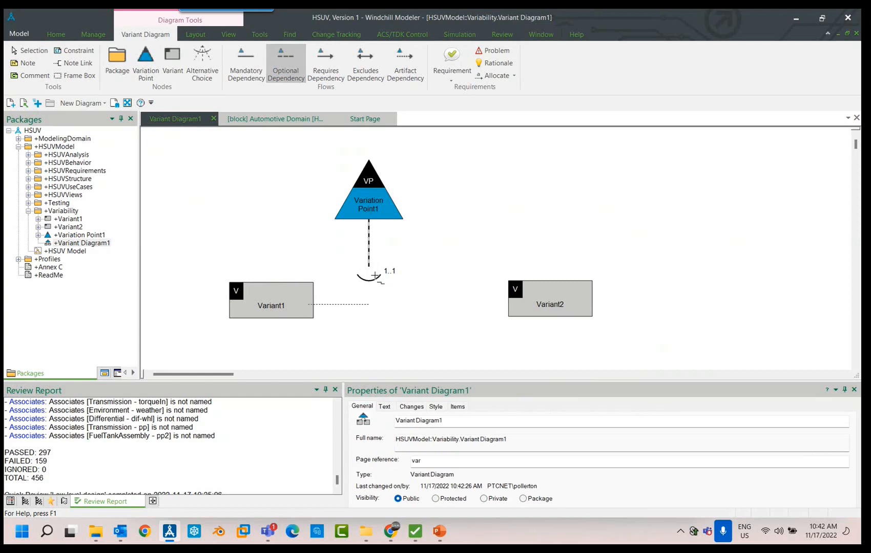
{"action": "double_click", "coordinate": [360, 278]}
{"action": "left_click", "coordinate": [479, 294]}
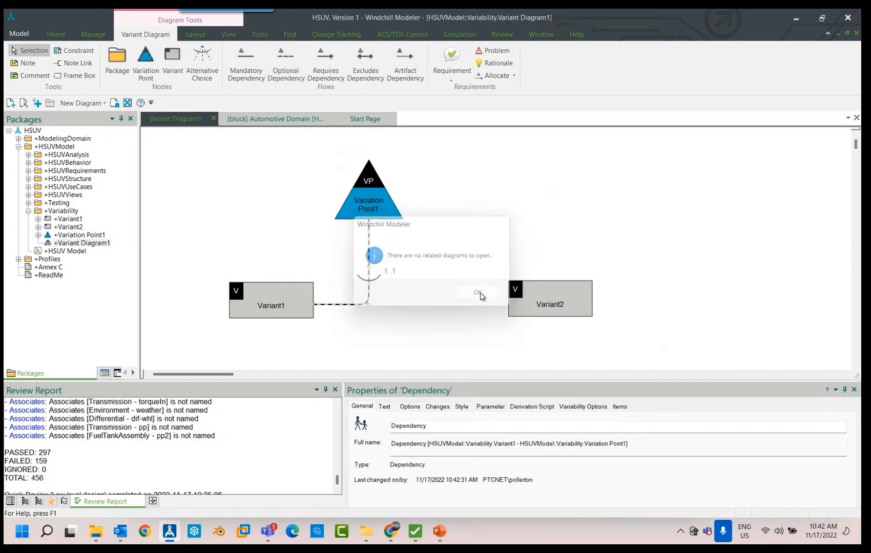
{"action": "left_click", "coordinate": [286, 64]}
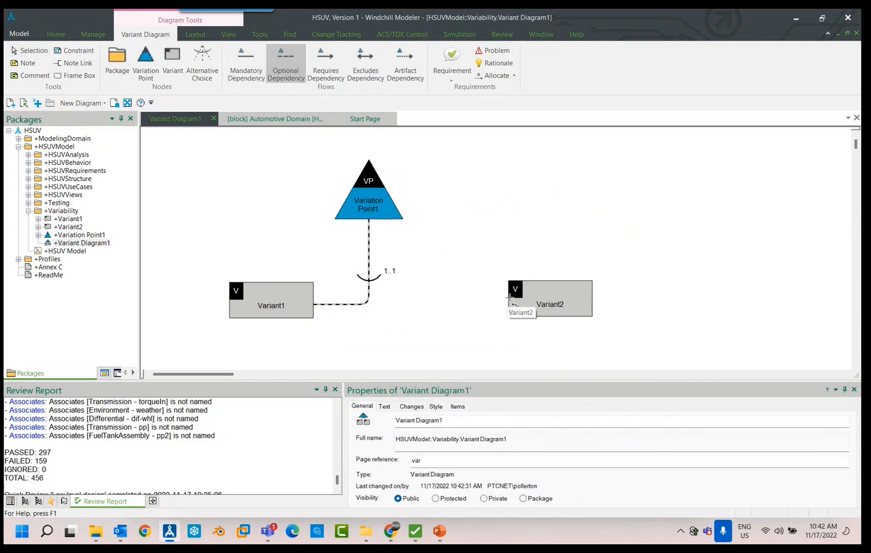
{"action": "left_click_drag", "start_coordinate": [510, 298], "coordinate": [368, 280]}
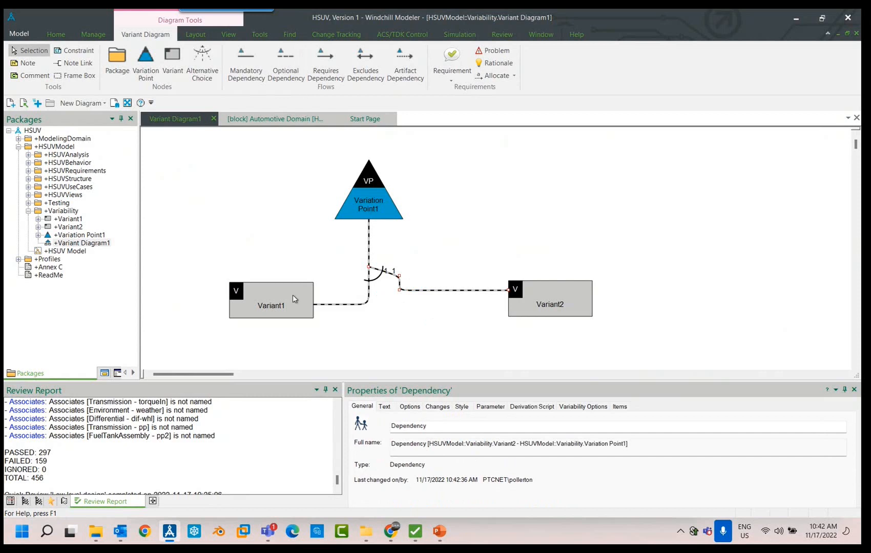
- Move both variants up level with the alternative choice and cancel the waypoints on Variant1's dependency to straighten it
{"action": "left_click_drag", "start_coordinate": [295, 299], "coordinate": [272, 272]}
{"action": "left_click", "coordinate": [540, 297]}
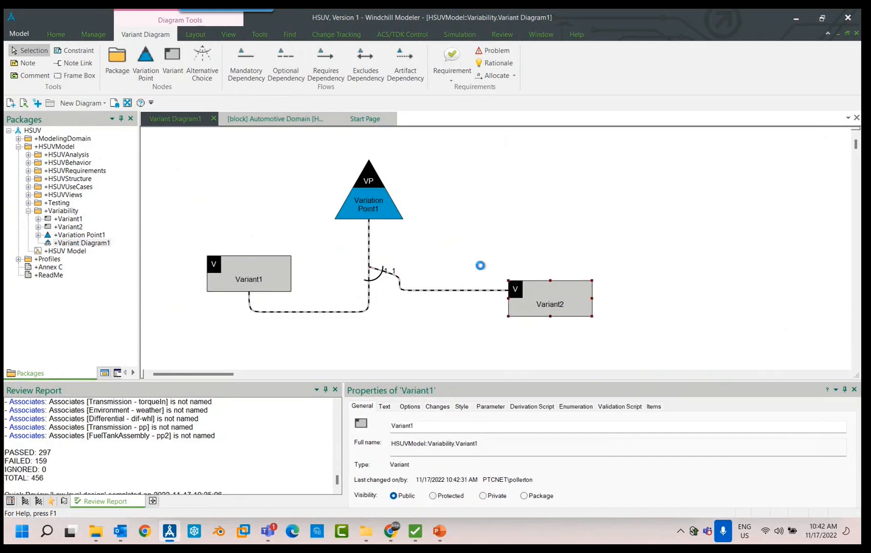
{"action": "right_click", "coordinate": [303, 315]}
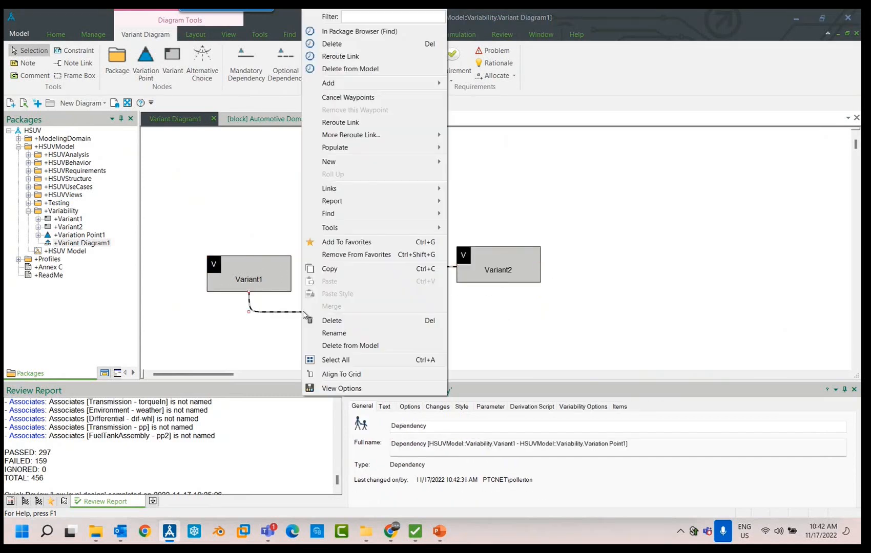
{"action": "left_click", "coordinate": [401, 98]}
{"action": "left_click", "coordinate": [522, 356]}
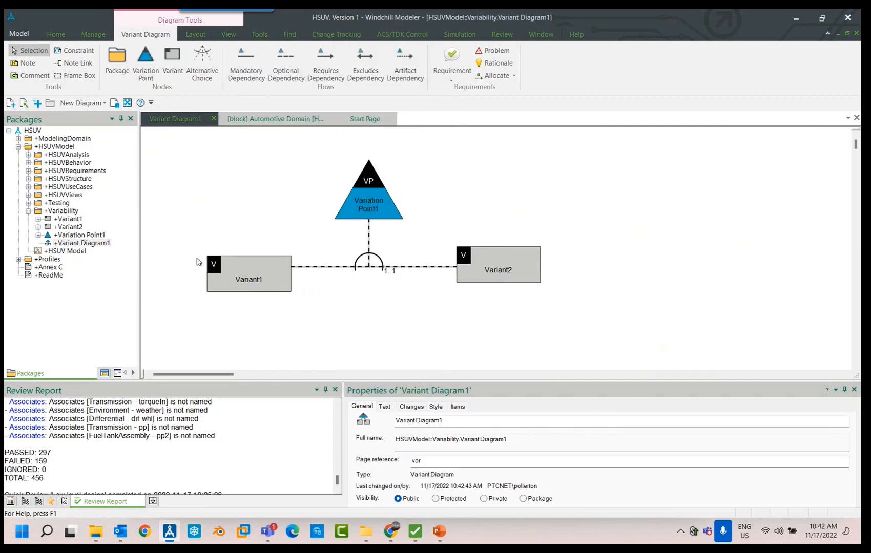
- Open the HSUV PowerSubsystem Breakdown diagram from the HSUVStructure package and inspect its InternalCombustionEngine and ElectricMotorGenerator blocks
{"action": "left_click", "coordinate": [29, 179]}
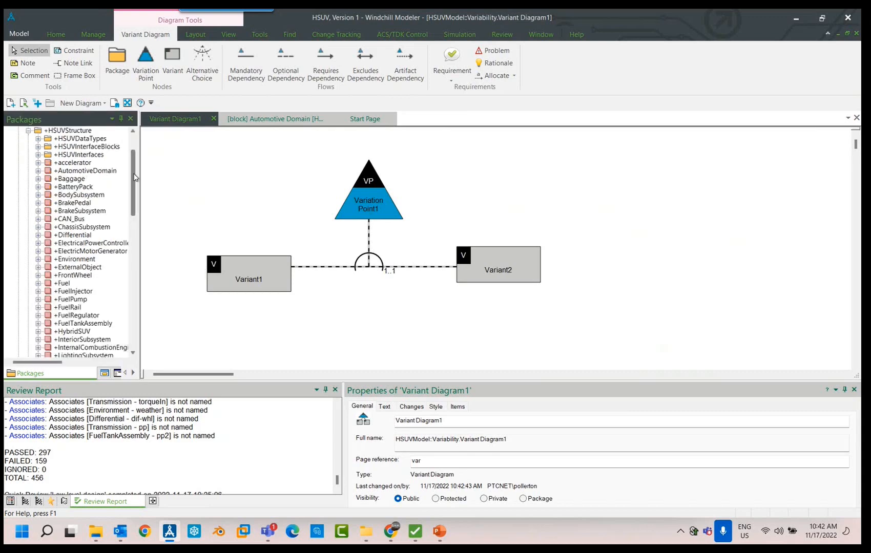
{"action": "left_click_drag", "start_coordinate": [134, 173], "coordinate": [136, 221]}
{"action": "left_click", "coordinate": [38, 211]}
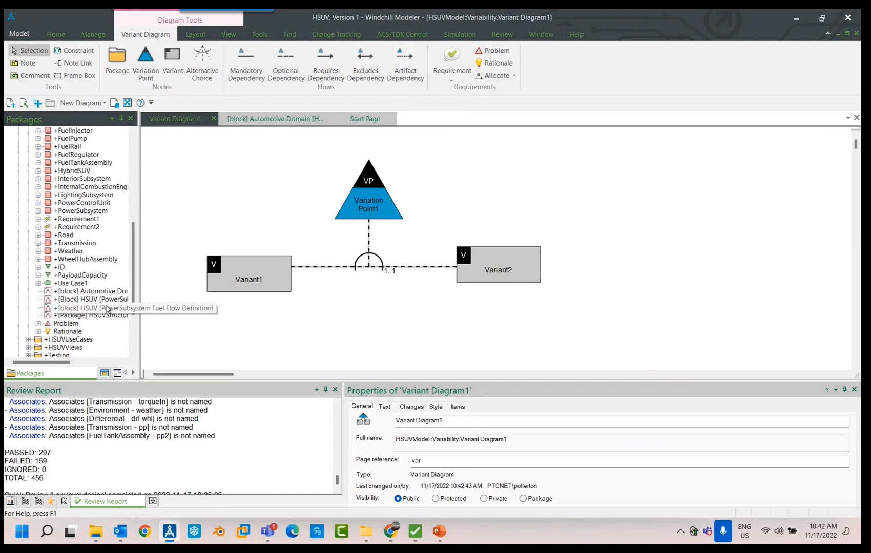
{"action": "double_click", "coordinate": [106, 302]}
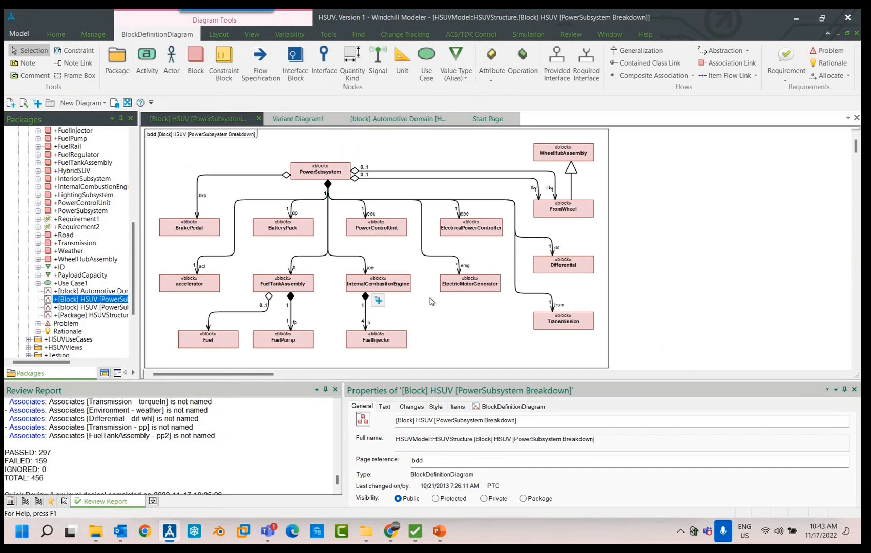
{"action": "left_click", "coordinate": [396, 288]}
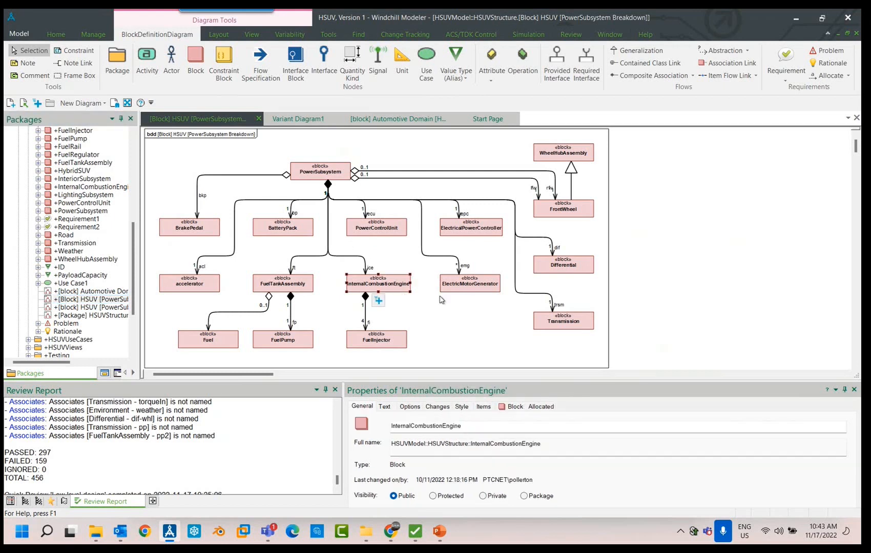
{"action": "left_click", "coordinate": [476, 290]}
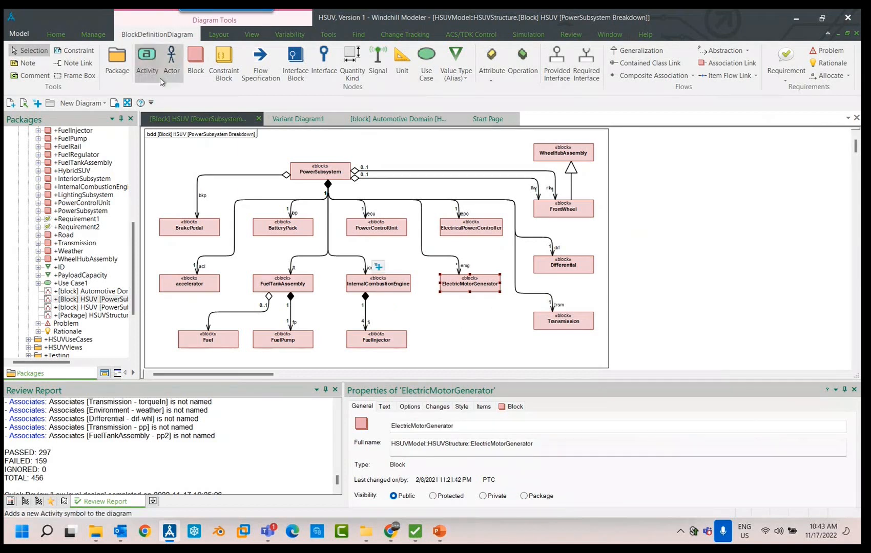
- Add a block named Diesel Engine below ElectricMotorGenerator in the breakdown diagram
{"action": "left_click", "coordinate": [195, 65]}
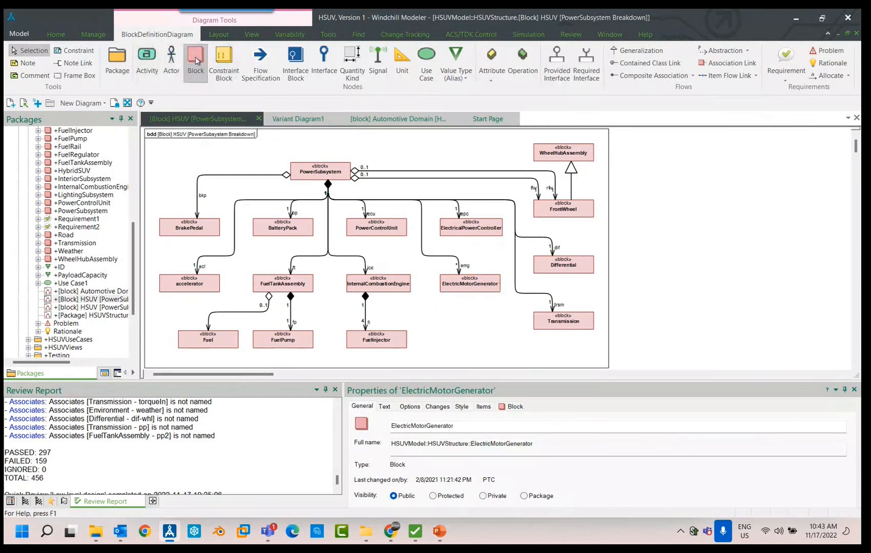
{"action": "left_click", "coordinate": [447, 322]}
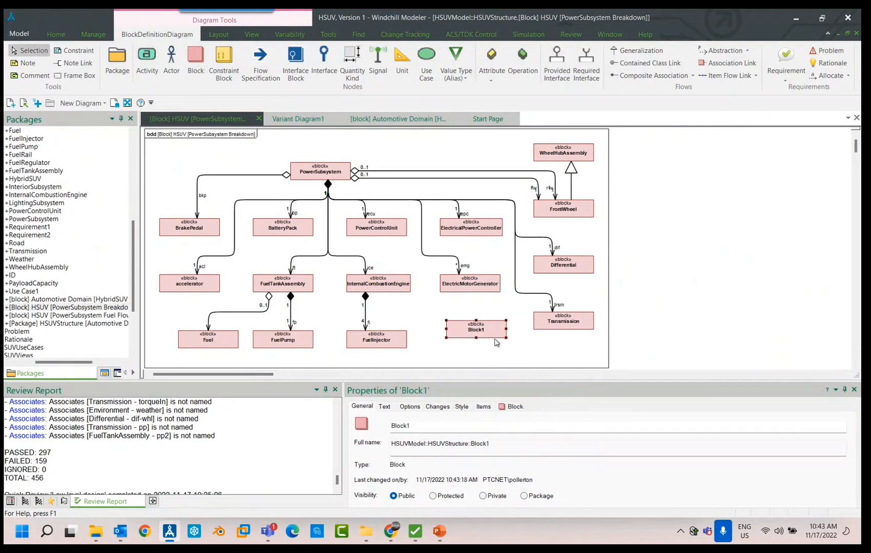
{"action": "key", "text": "Caps_Lock"}
{"action": "type", "text": "D"}
{"action": "key", "text": "Caps_Lock"}
{"action": "type", "text": "iesel E"}
{"action": "key", "text": "Caps_Lock"}
{"action": "type", "text": "ngine"}
{"action": "key", "text": "Return"}
- Connect PowerSubsystem to the Diesel Engine block with a composite association and move Diesel Engine down level with FuelInjector
{"action": "mouse_move", "coordinate": [466, 329]}
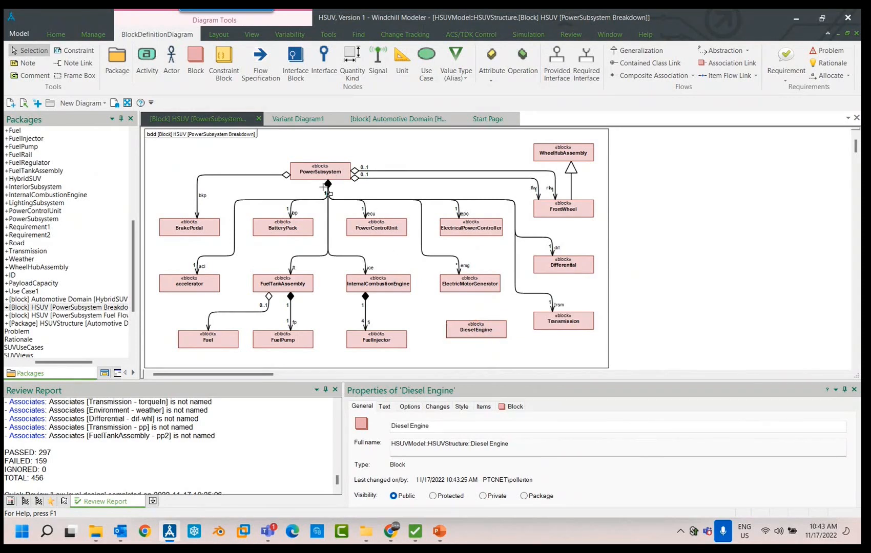
{"action": "left_click_drag", "start_coordinate": [328, 194], "coordinate": [459, 325]}
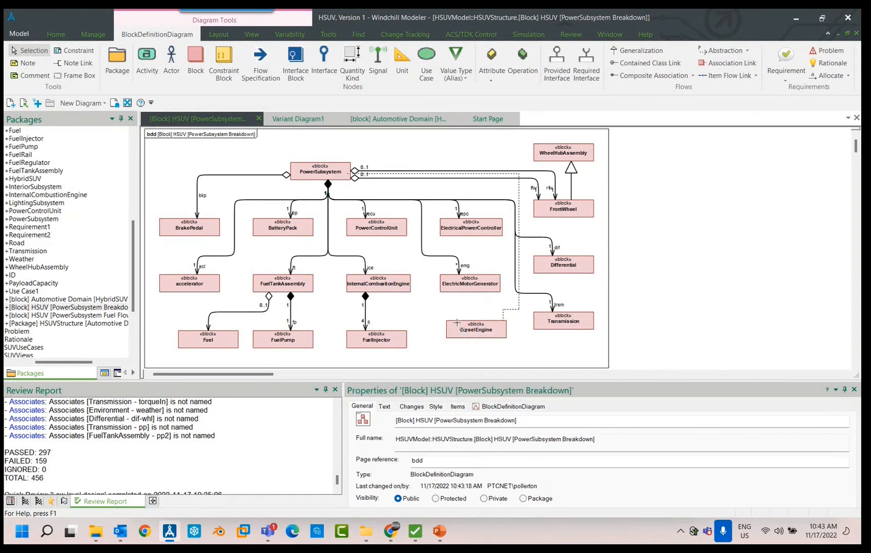
{"action": "left_click", "coordinate": [522, 368]}
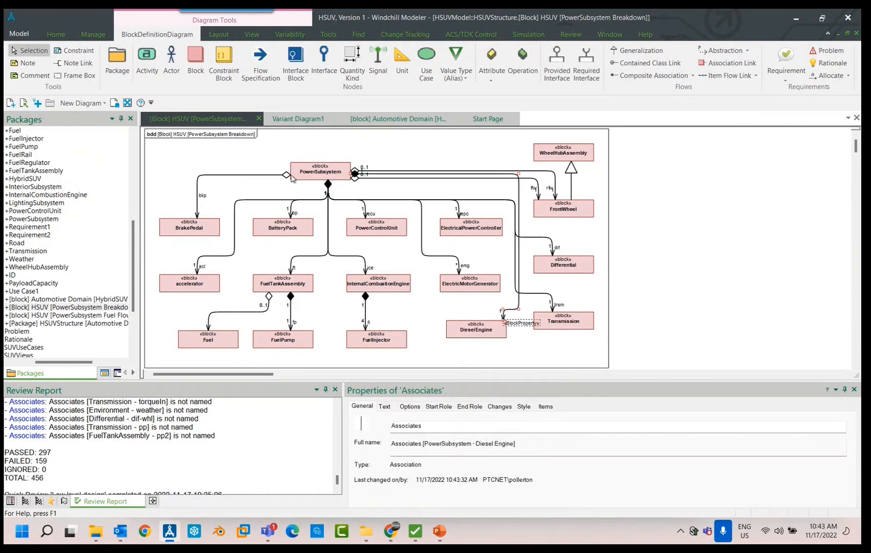
{"action": "left_click", "coordinate": [587, 339]}
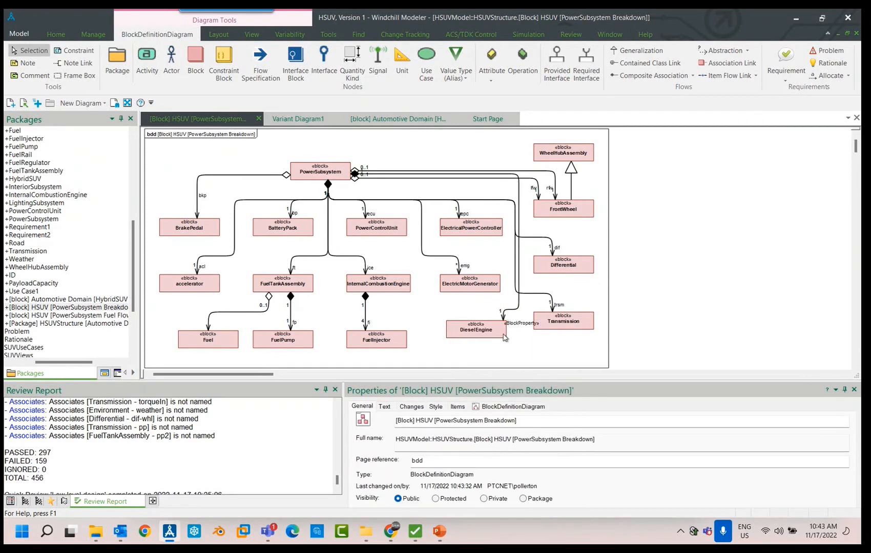
{"action": "left_click_drag", "start_coordinate": [504, 336], "coordinate": [505, 364]}
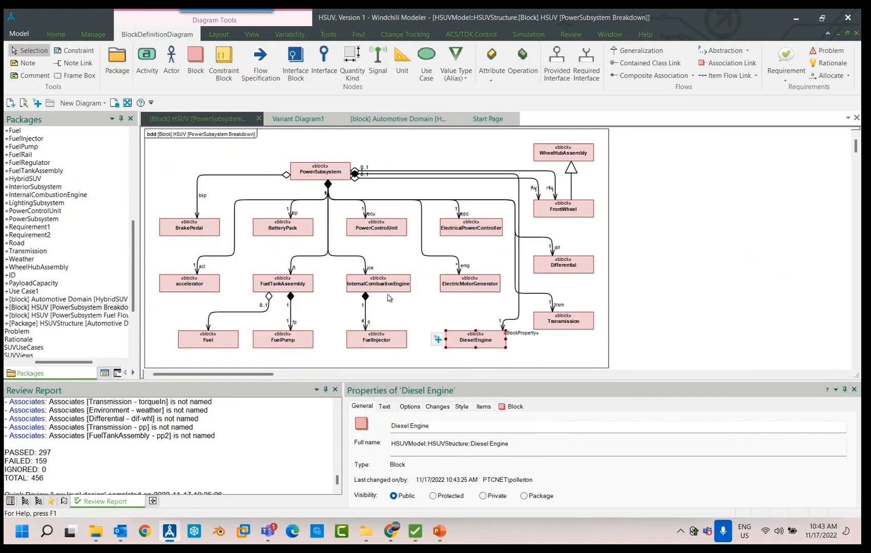
{"action": "left_click", "coordinate": [451, 289]}
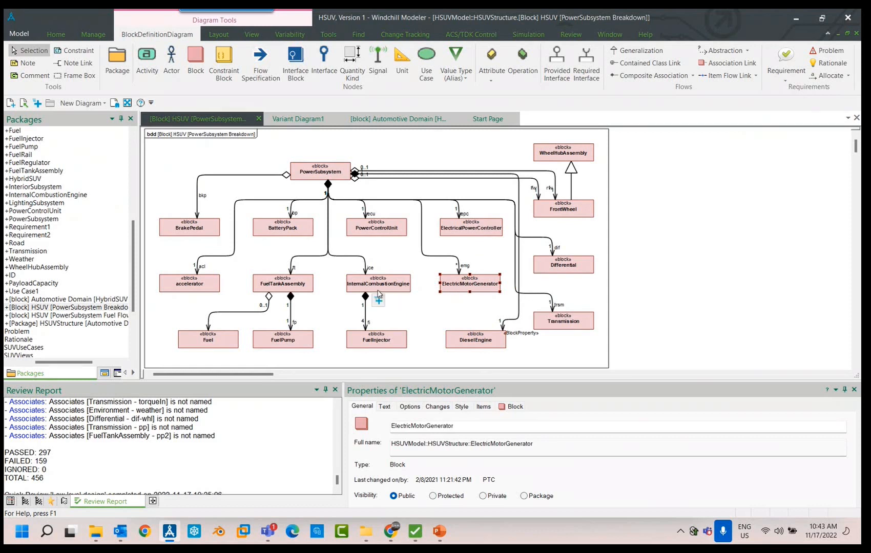
{"action": "left_click", "coordinate": [392, 288]}
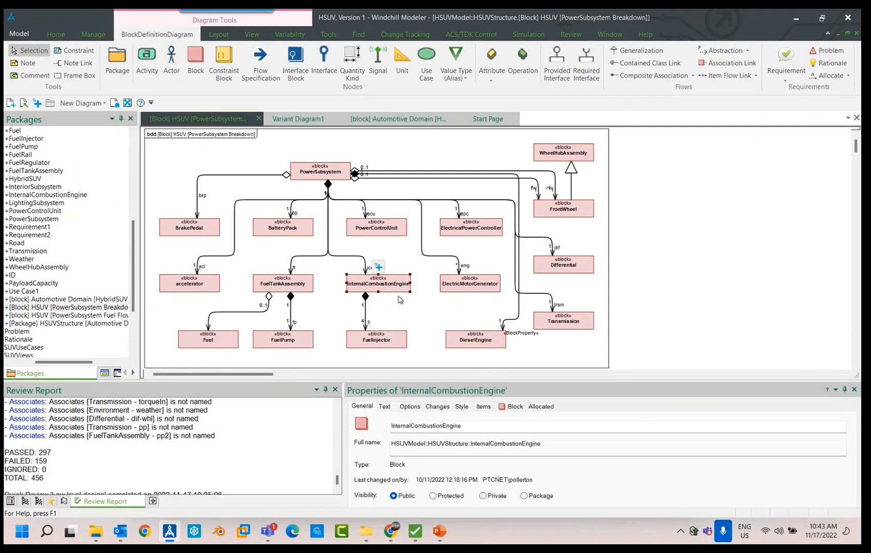
{"action": "left_click", "coordinate": [452, 342]}
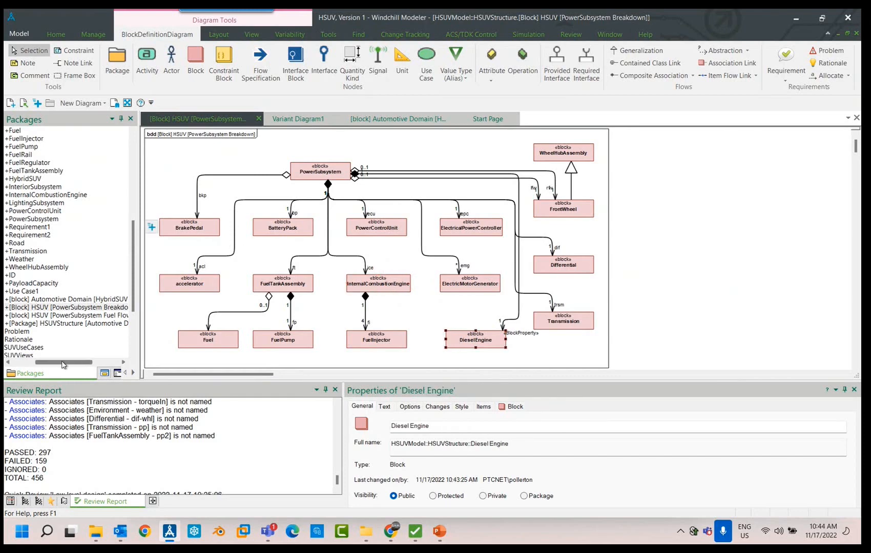
{"action": "left_click_drag", "start_coordinate": [75, 365], "coordinate": [31, 366]}
{"action": "left_click", "coordinate": [92, 308]}
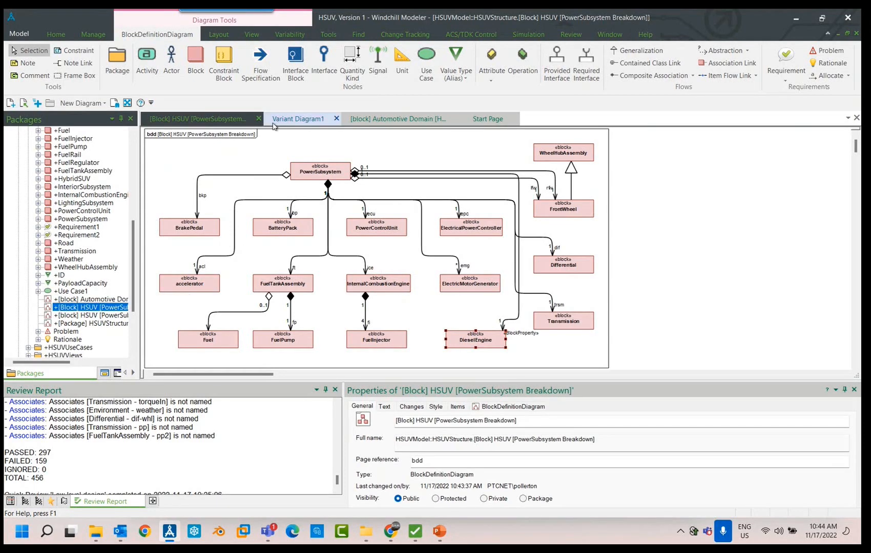
- Return to Variant Diagram1 and rename Variant1 as Petrol
{"action": "left_click", "coordinate": [290, 120]}
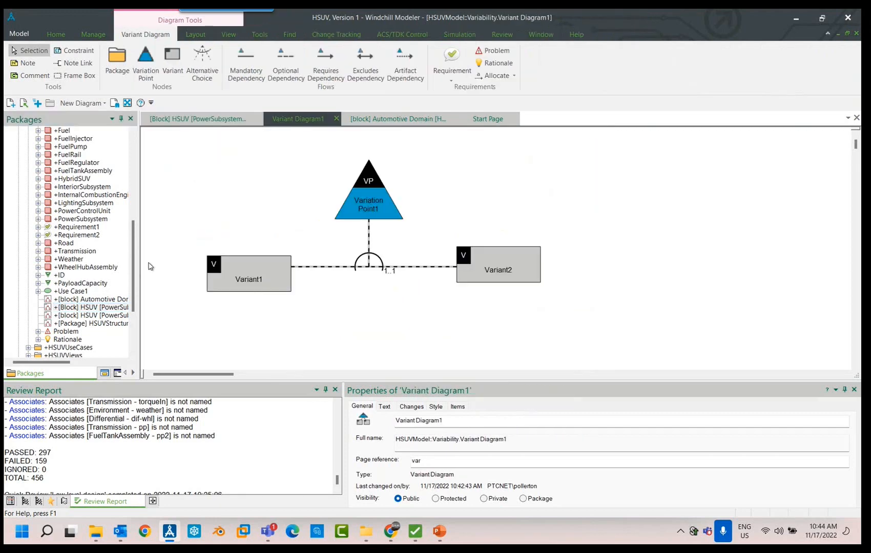
{"action": "left_click_drag", "start_coordinate": [134, 249], "coordinate": [135, 240]}
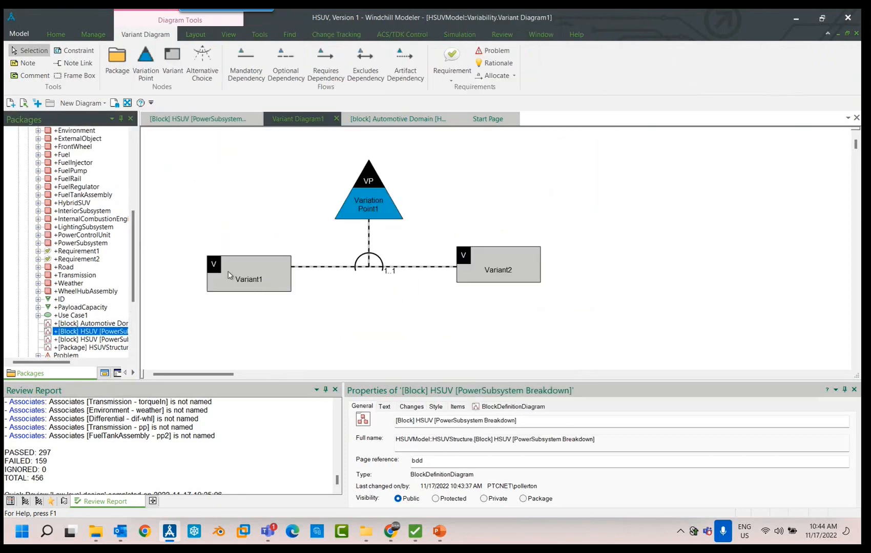
{"action": "left_click", "coordinate": [255, 278]}
{"action": "double_click", "coordinate": [254, 278]}
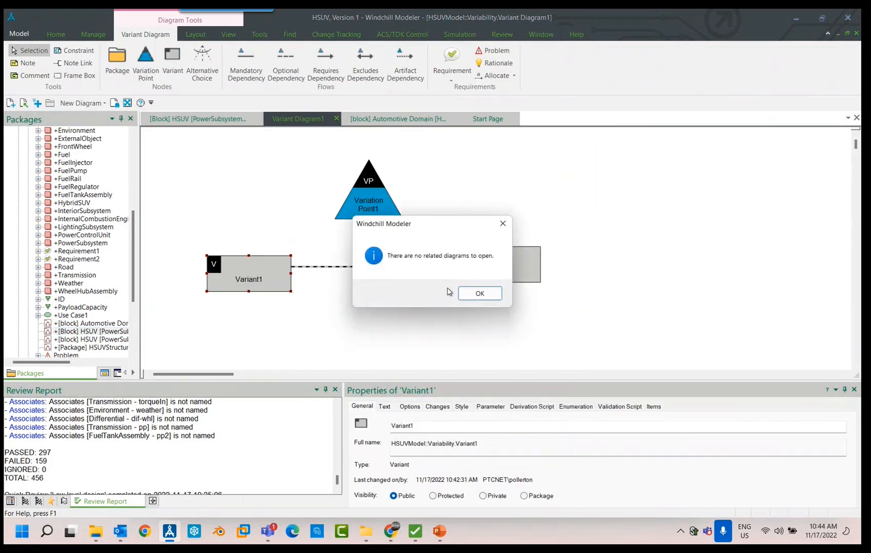
{"action": "left_click", "coordinate": [470, 294]}
{"action": "left_click", "coordinate": [421, 426]}
{"action": "key", "text": "ctrl+a"}
{"action": "type", "text": "P"}
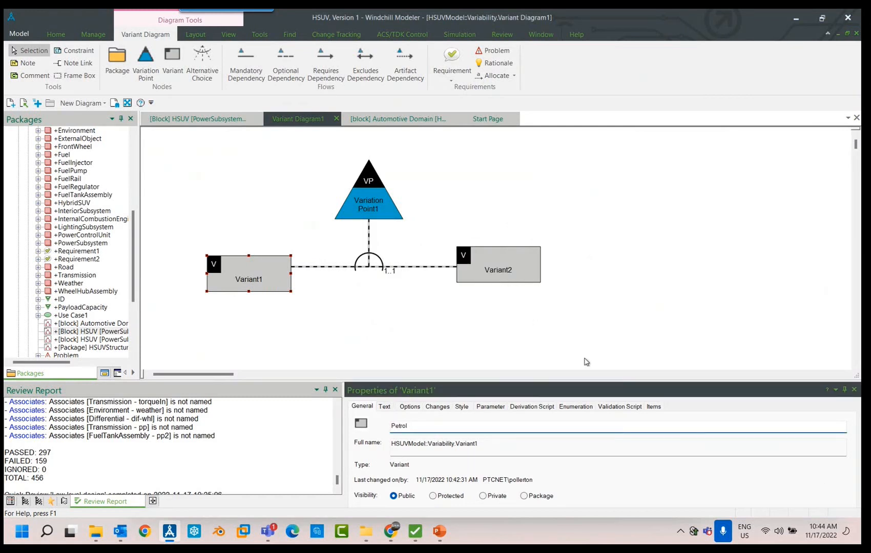
{"action": "type", "text": "etrol"}
{"action": "key", "text": "Return"}
- Rename Variant2 as Diesel
{"action": "double_click", "coordinate": [506, 271]}
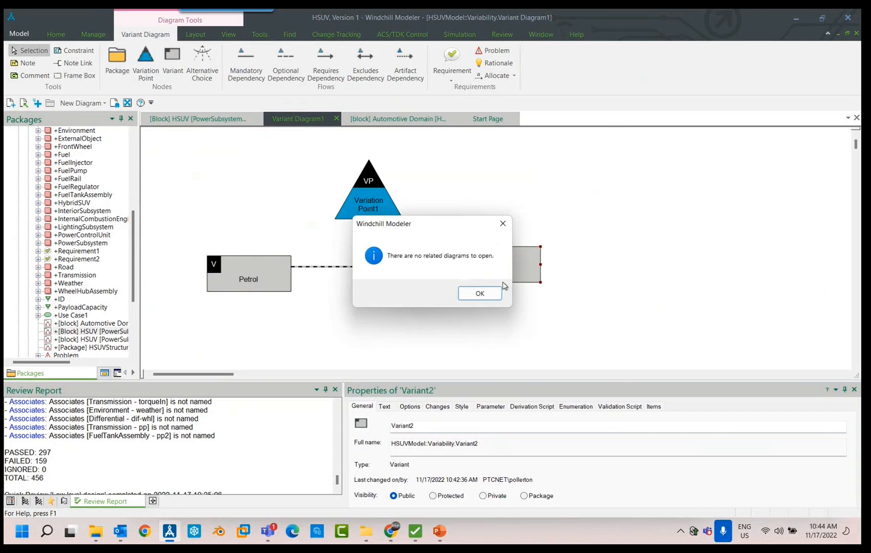
{"action": "left_click", "coordinate": [479, 293]}
{"action": "left_click", "coordinate": [438, 426]}
{"action": "key", "text": "ctrl+a"}
{"action": "key", "text": "Caps_Lock"}
{"action": "type", "text": "D"}
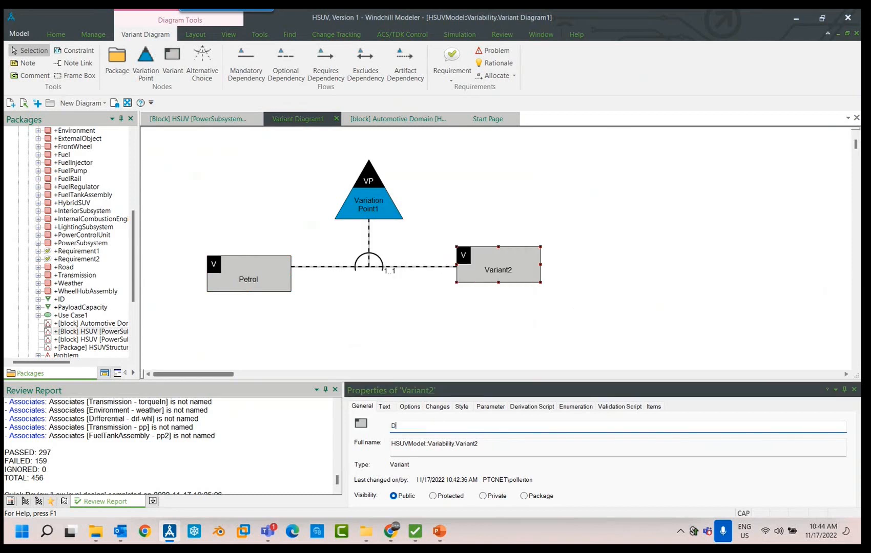
{"action": "type", "text": "iesel"}
{"action": "key", "text": "Return"}
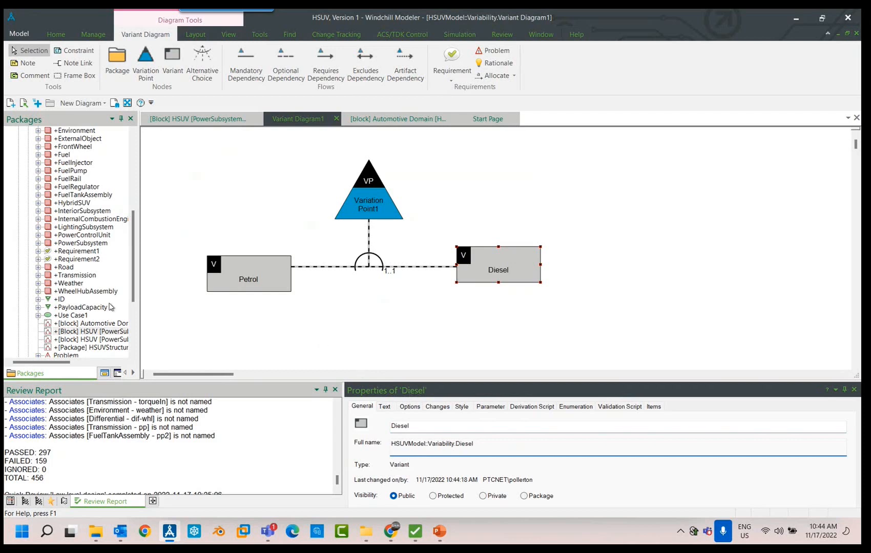
- Place the existing InternalCombustionEngine block below the Petrol variant and the Diesel Engine block below the Diesel variant
{"action": "left_click_drag", "start_coordinate": [133, 240], "coordinate": [135, 250]}
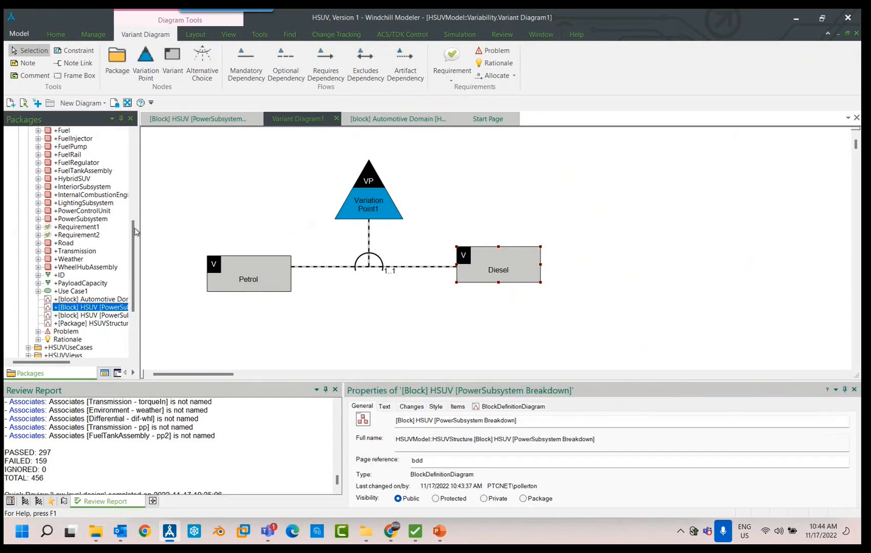
{"action": "mouse_move", "coordinate": [132, 237]}
{"action": "left_mouse_down"}
{"action": "mouse_move", "coordinate": [136, 173]}
{"action": "mouse_move", "coordinate": [134, 223]}
{"action": "left_mouse_up"}
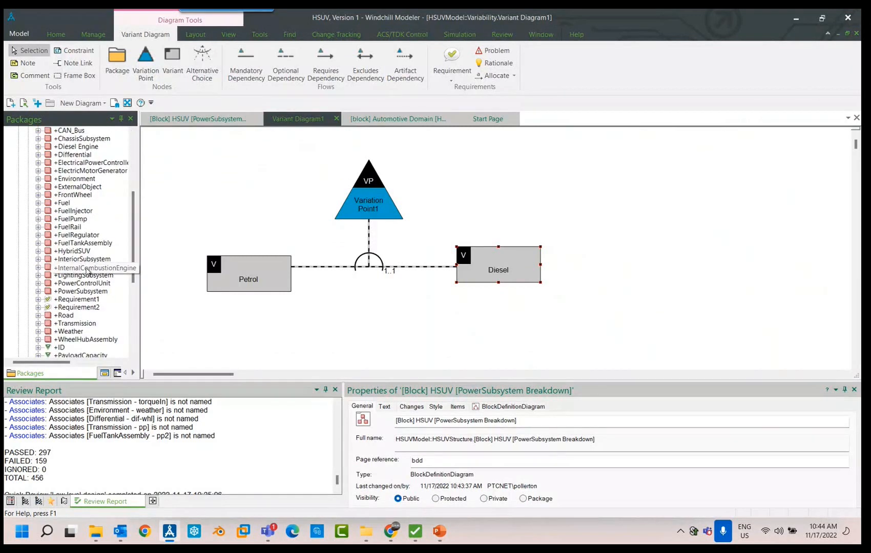
{"action": "left_click_drag", "start_coordinate": [87, 271], "coordinate": [244, 327]}
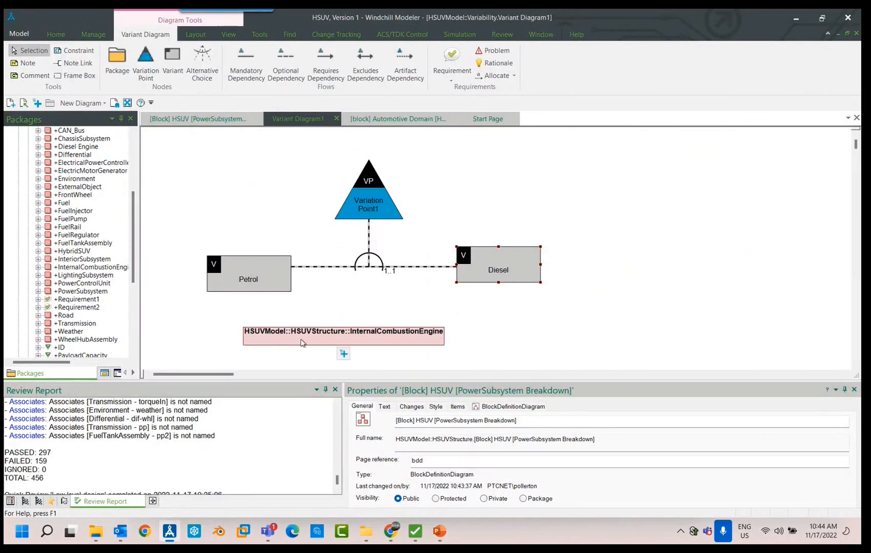
{"action": "left_click_drag", "start_coordinate": [303, 343], "coordinate": [226, 351]}
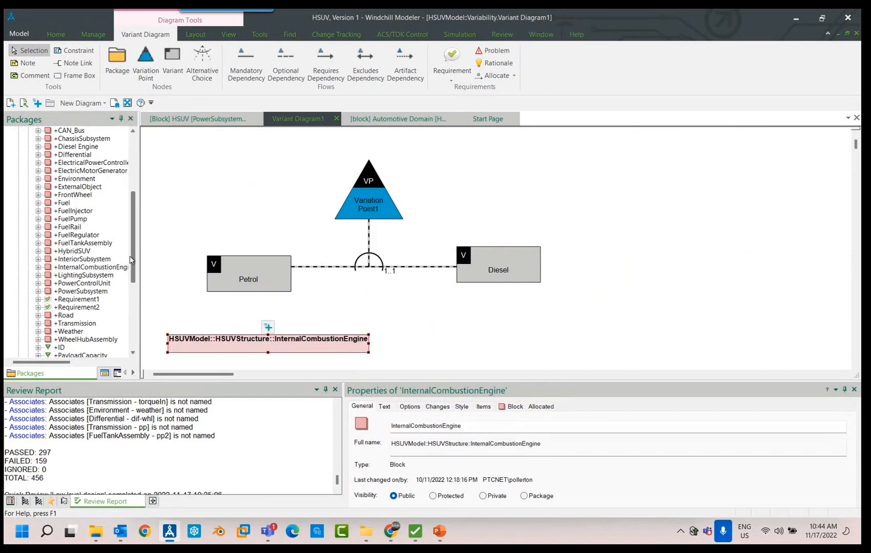
{"action": "left_click_drag", "start_coordinate": [87, 152], "coordinate": [513, 333]}
{"action": "left_click", "coordinate": [446, 339]}
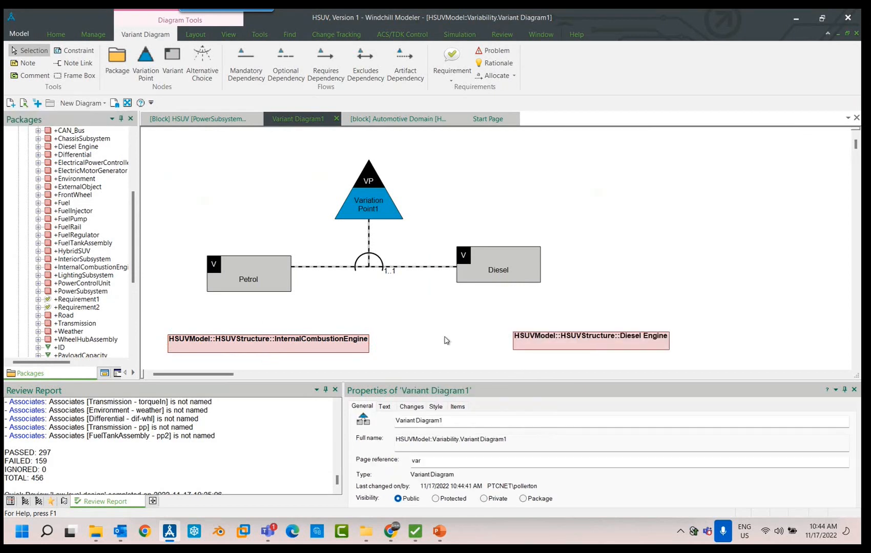
- Add artifact dependencies from the Diesel variant to Diesel Engine and from the Petrol variant to InternalCombustionEngine
{"action": "left_click", "coordinate": [404, 59]}
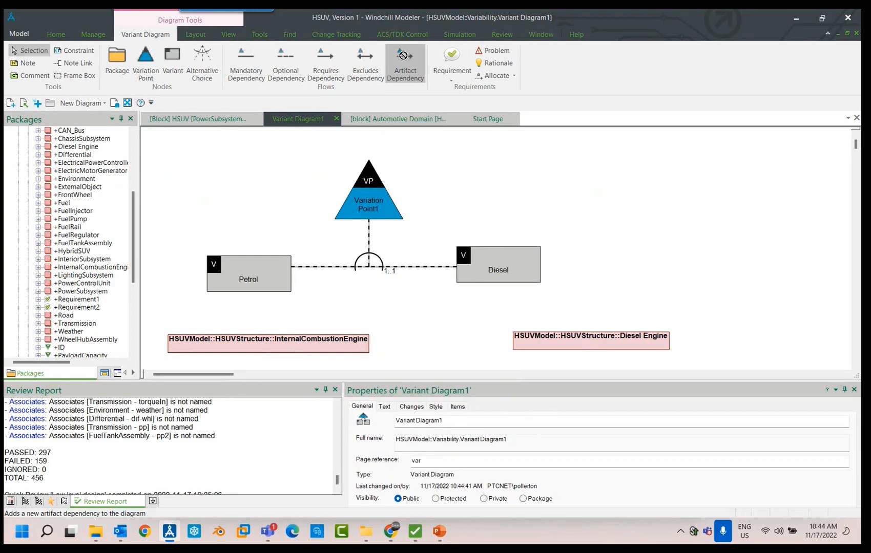
{"action": "left_click", "coordinate": [550, 338]}
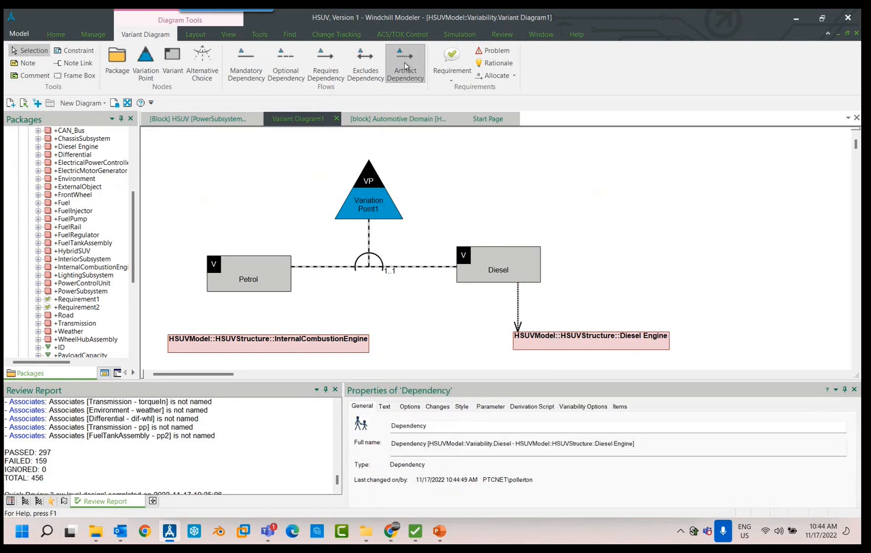
{"action": "left_click", "coordinate": [405, 66]}
{"action": "left_click", "coordinate": [247, 276]}
{"action": "left_click", "coordinate": [254, 341]}
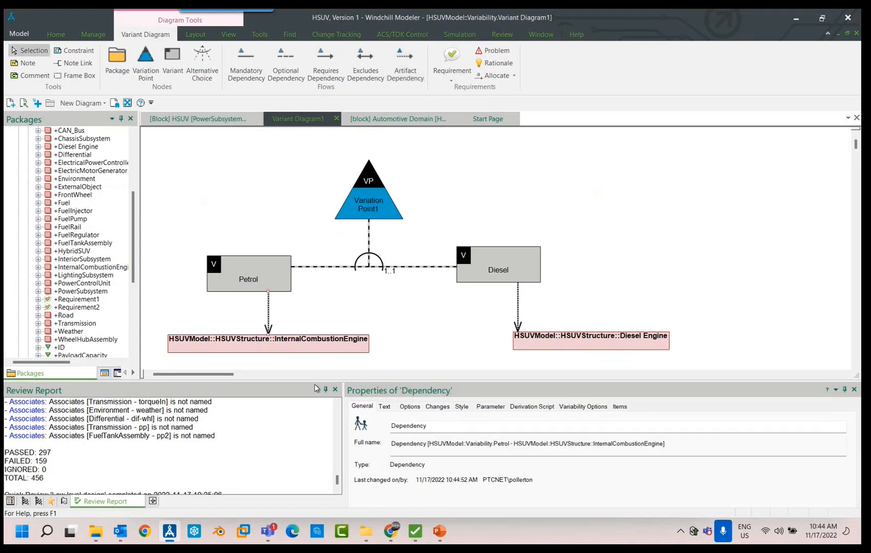
- Enlarge the diagram area and shift the Diesel Engine block so it sits directly under the Diesel variant
{"action": "left_click_drag", "start_coordinate": [299, 382], "coordinate": [299, 428]}
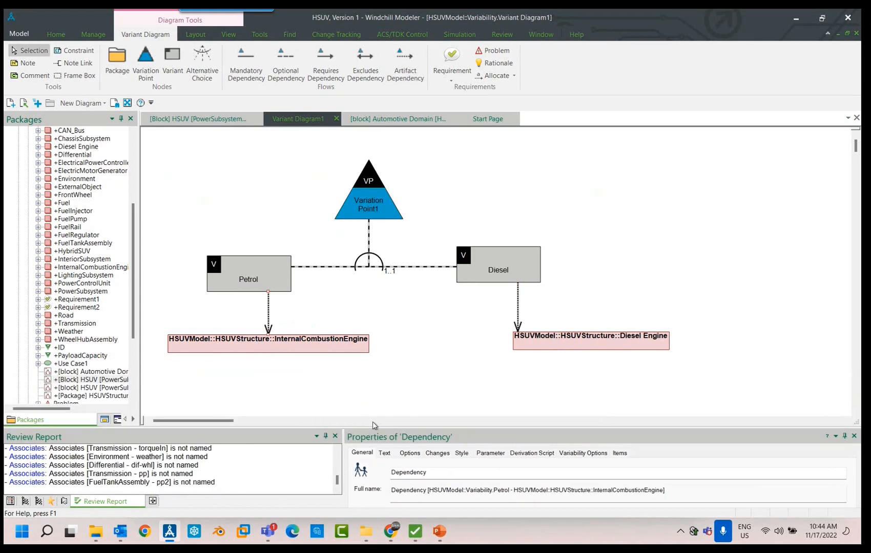
{"action": "left_click", "coordinate": [607, 373]}
{"action": "left_click_drag", "start_coordinate": [652, 350], "coordinate": [582, 349]}
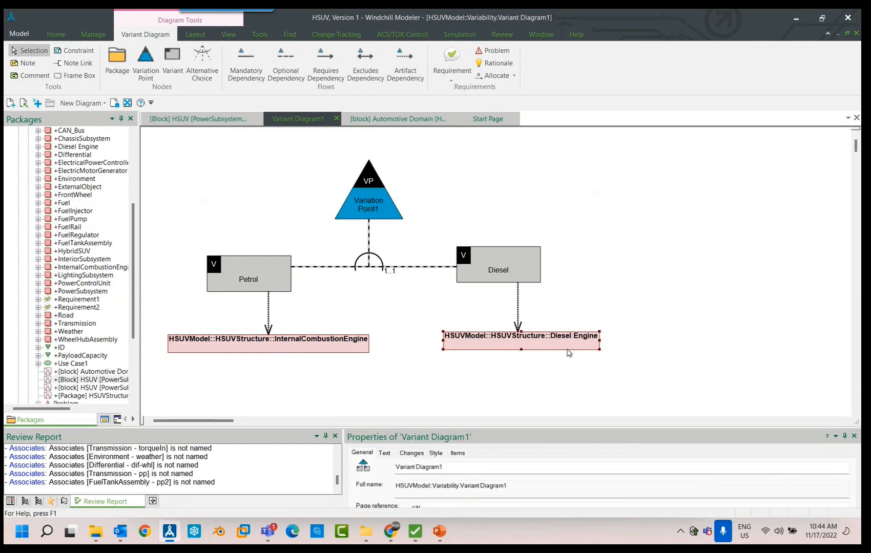
{"action": "left_click", "coordinate": [656, 278]}
- Rename the variation point as Engine Type
{"action": "left_click", "coordinate": [369, 174]}
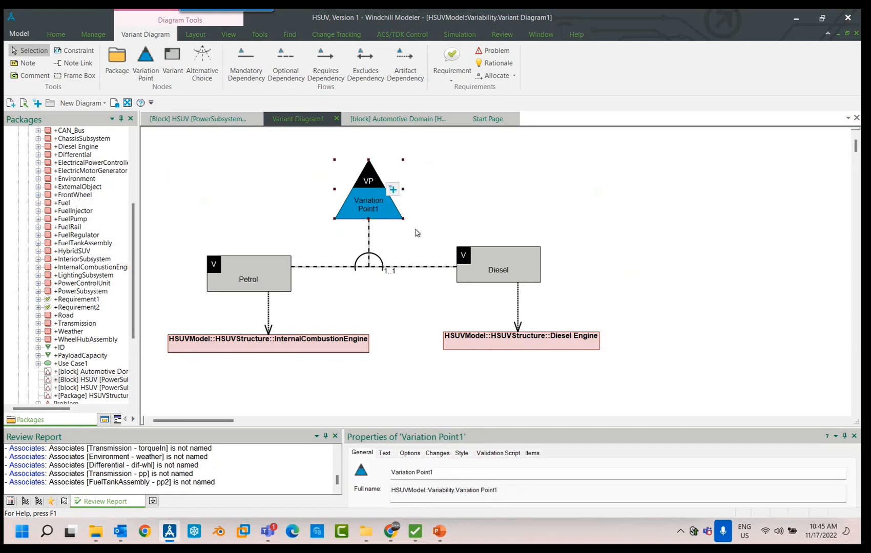
{"action": "left_click", "coordinate": [440, 471]}
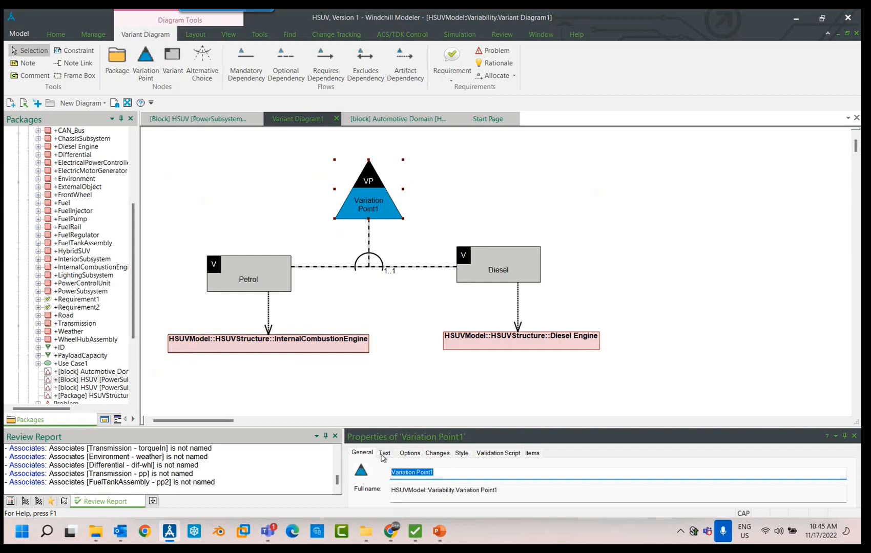
{"action": "type", "text": "E"}
{"action": "key", "text": "Caps_Lock"}
{"action": "type", "text": "ngine Type"}
{"action": "left_click", "coordinate": [676, 205]}
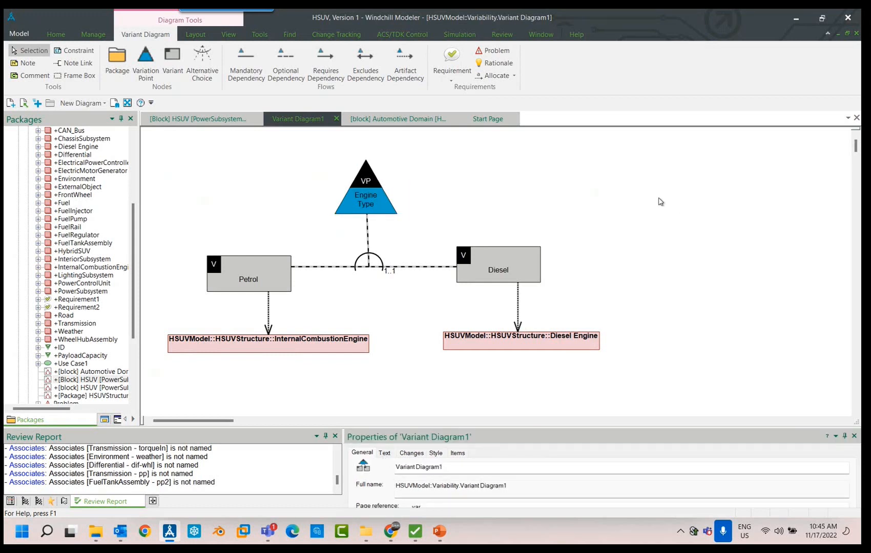
- Examine the Petrol and Diesel variants together with the engine blocks linked to them
{"action": "mouse_move", "coordinate": [381, 228]}
{"action": "mouse_move", "coordinate": [287, 302]}
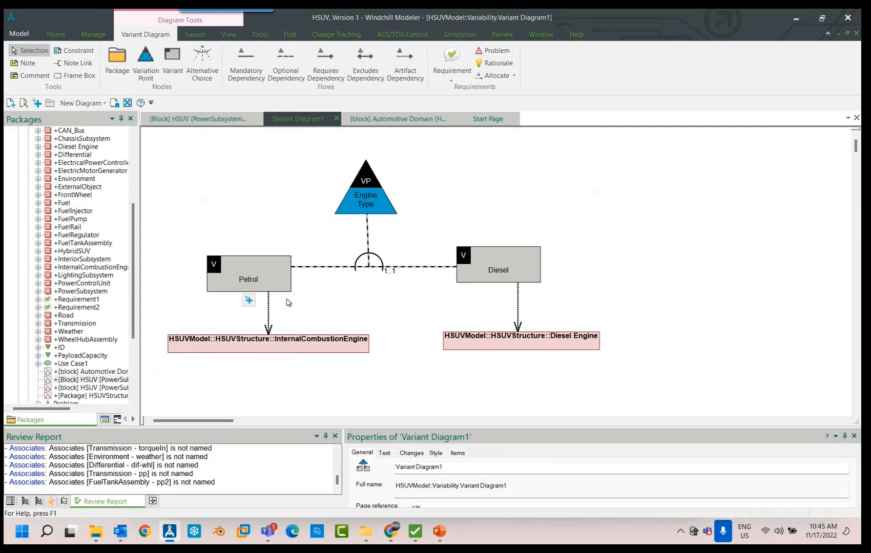
{"action": "left_click", "coordinate": [270, 274]}
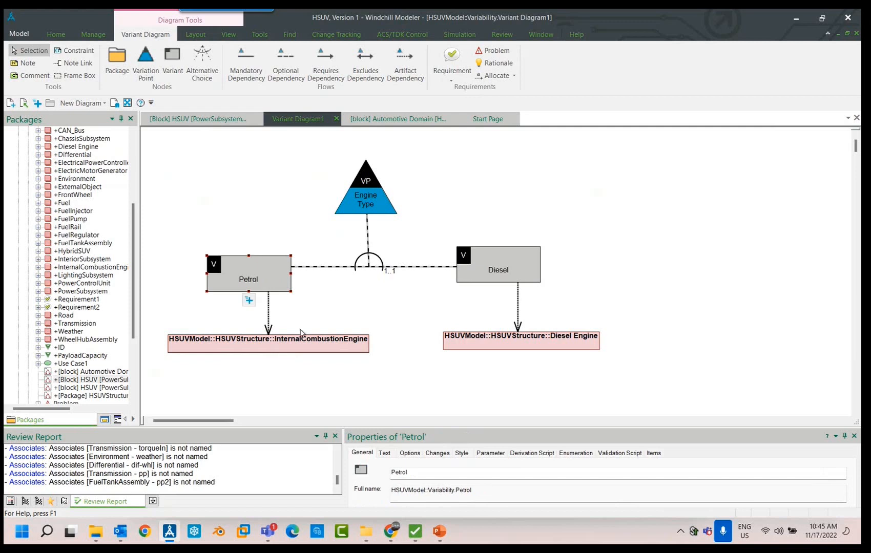
{"action": "left_click", "coordinate": [300, 346]}
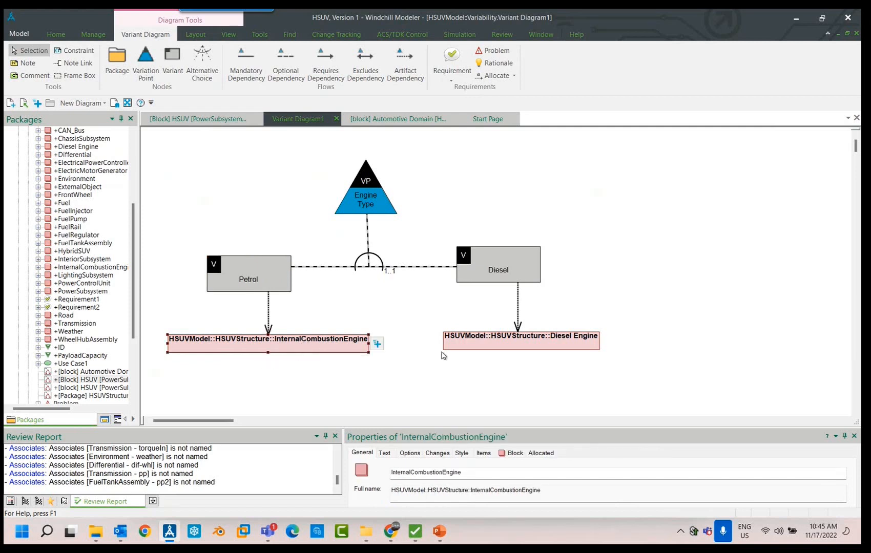
{"action": "left_click", "coordinate": [593, 349]}
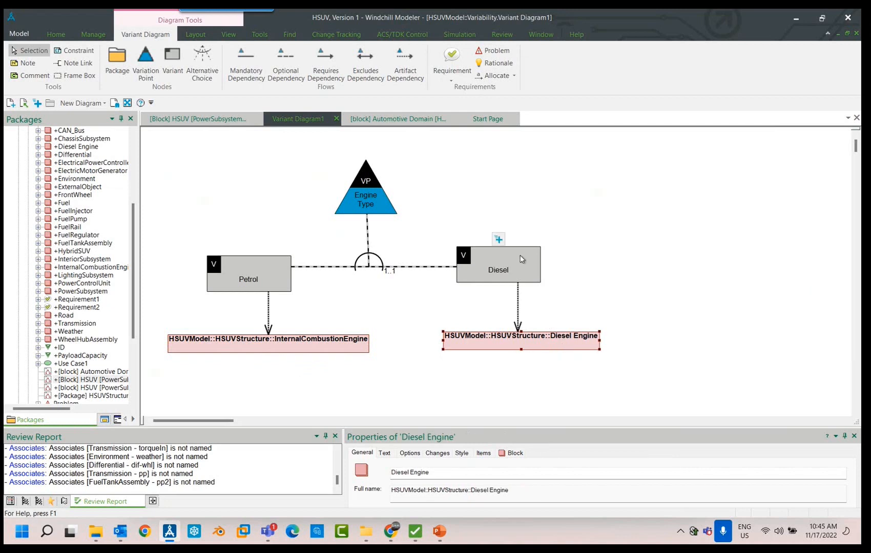
{"action": "left_click", "coordinate": [515, 273]}
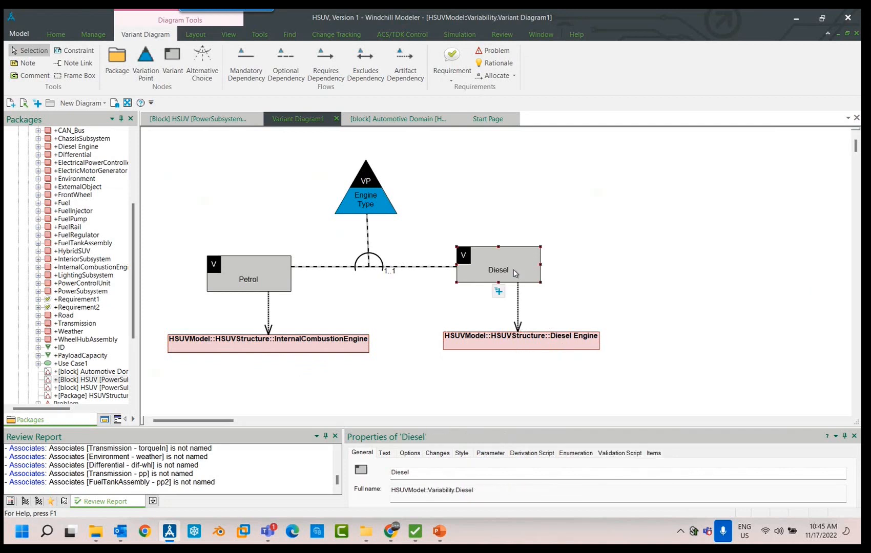
{"action": "left_click", "coordinate": [273, 339]}
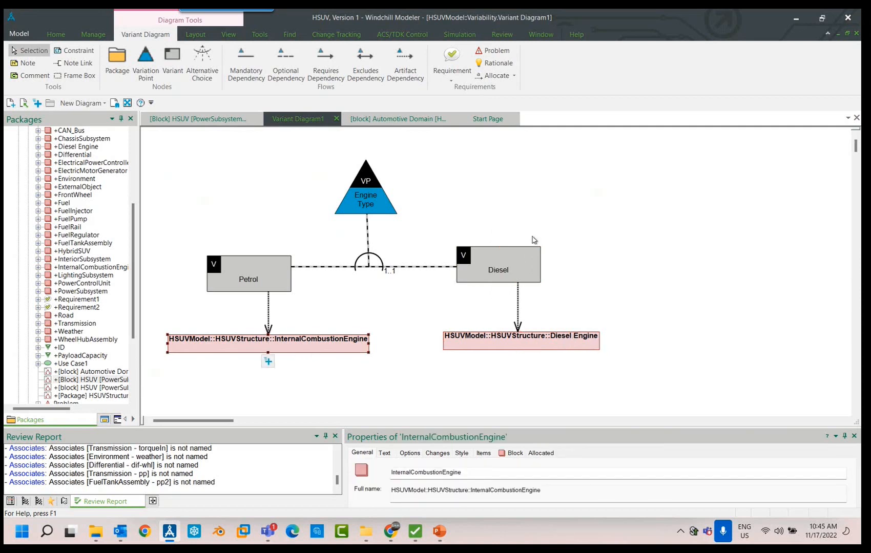
{"action": "left_click", "coordinate": [535, 240]}
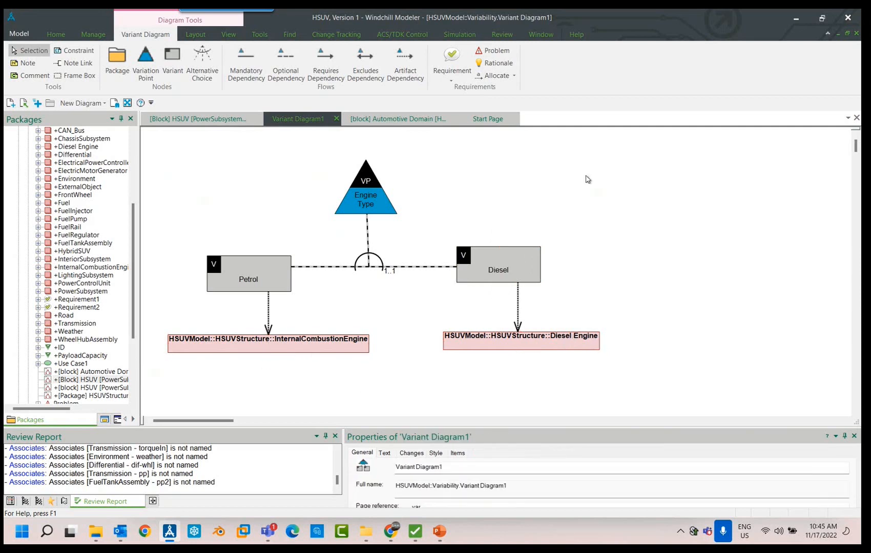
- Launch the Variant Selector for the HSUV model and create a new decision set named DC1
{"action": "left_click", "coordinate": [134, 147]}
{"action": "left_click", "coordinate": [29, 179]}
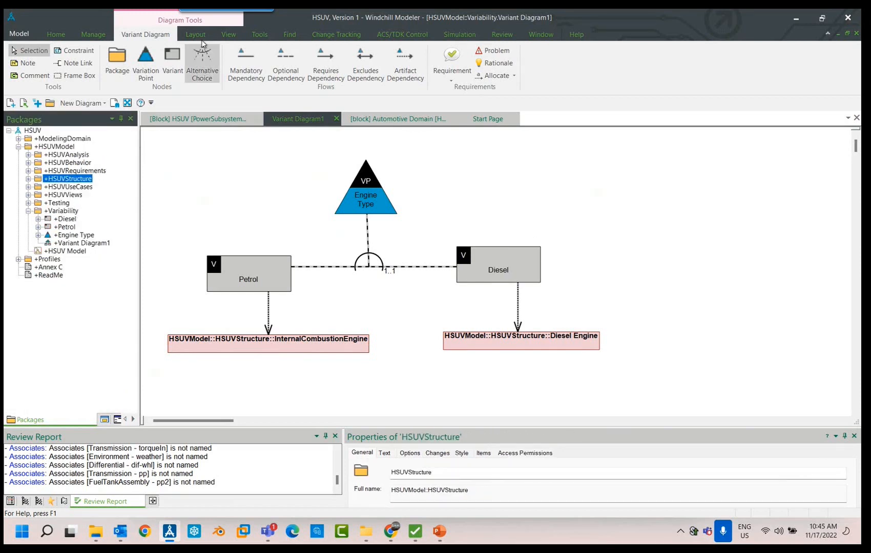
{"action": "left_click", "coordinate": [259, 34]}
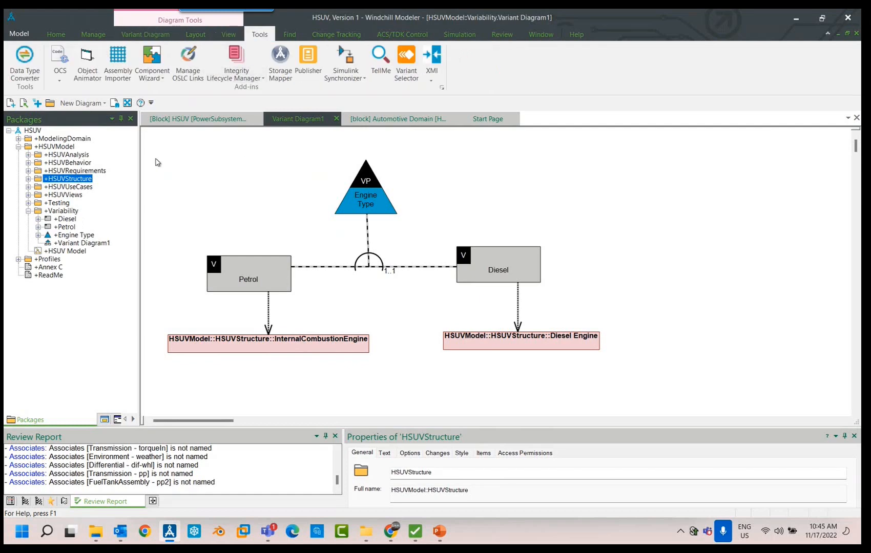
{"action": "left_click", "coordinate": [409, 62]}
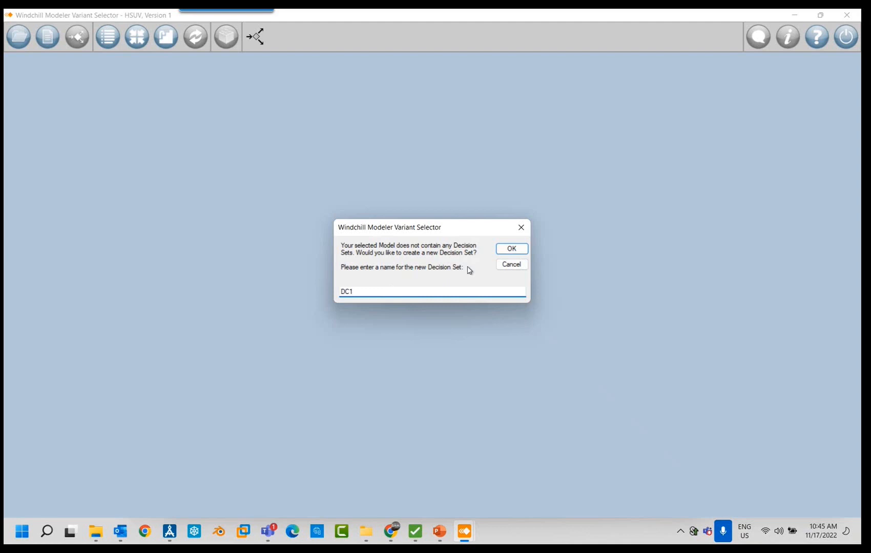
{"action": "left_click", "coordinate": [509, 249]}
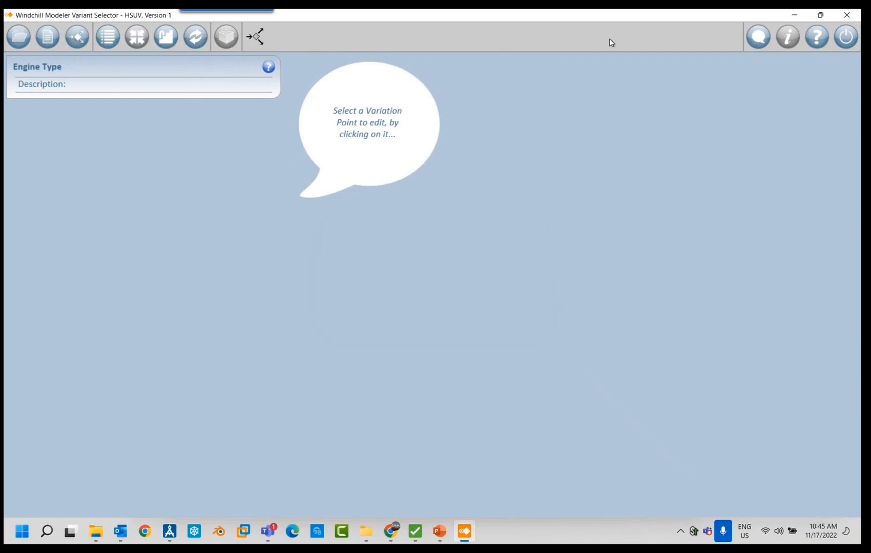
- Resize and reposition the Variant Selector window, and include the Petrol variant for the Engine Type variation point
{"action": "left_click", "coordinate": [820, 15]}
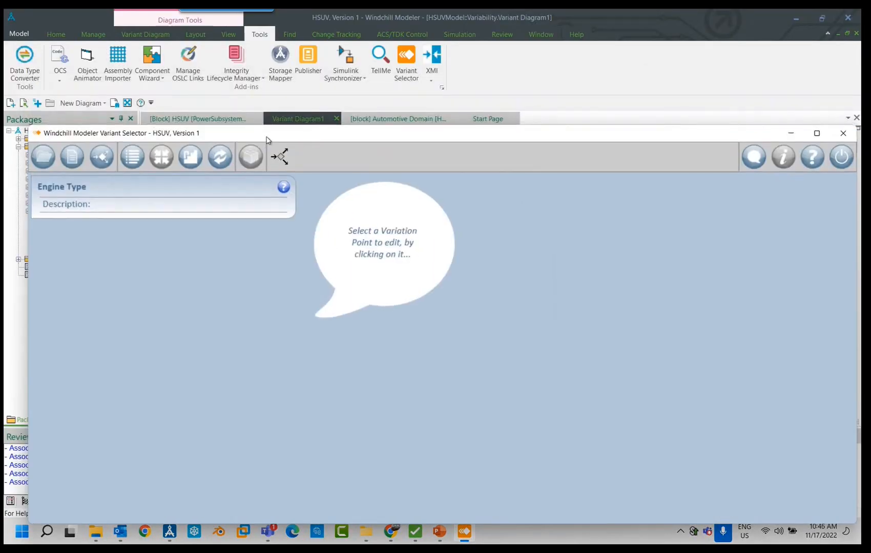
{"action": "left_click_drag", "start_coordinate": [266, 140], "coordinate": [407, 303]}
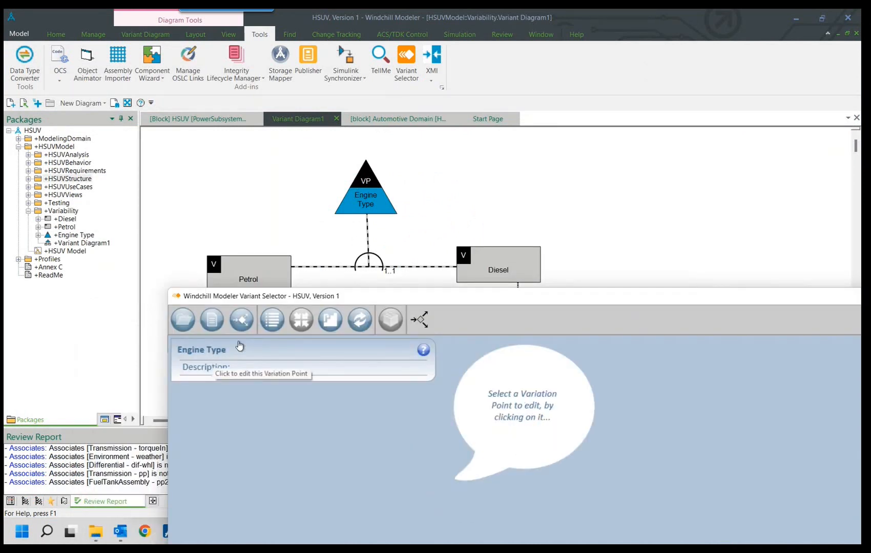
{"action": "left_click_drag", "start_coordinate": [467, 298], "coordinate": [379, 141]}
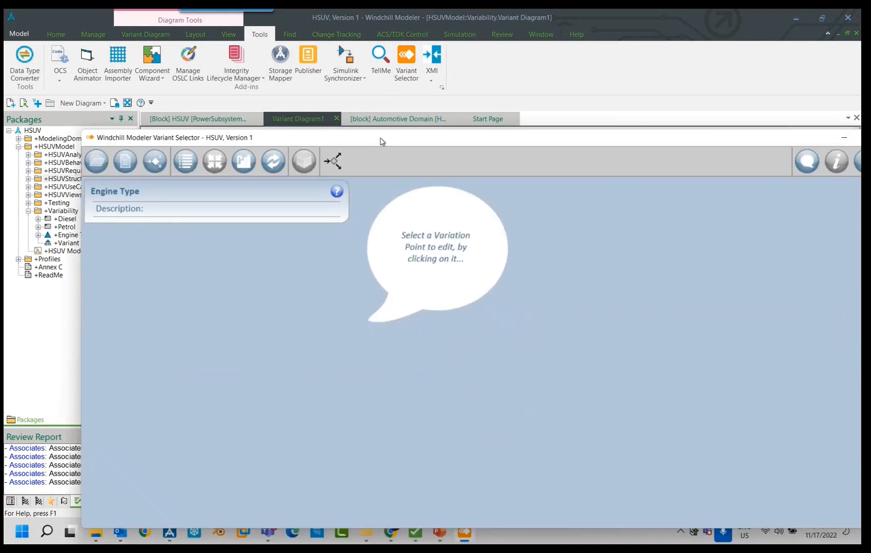
{"action": "left_click", "coordinate": [130, 153]}
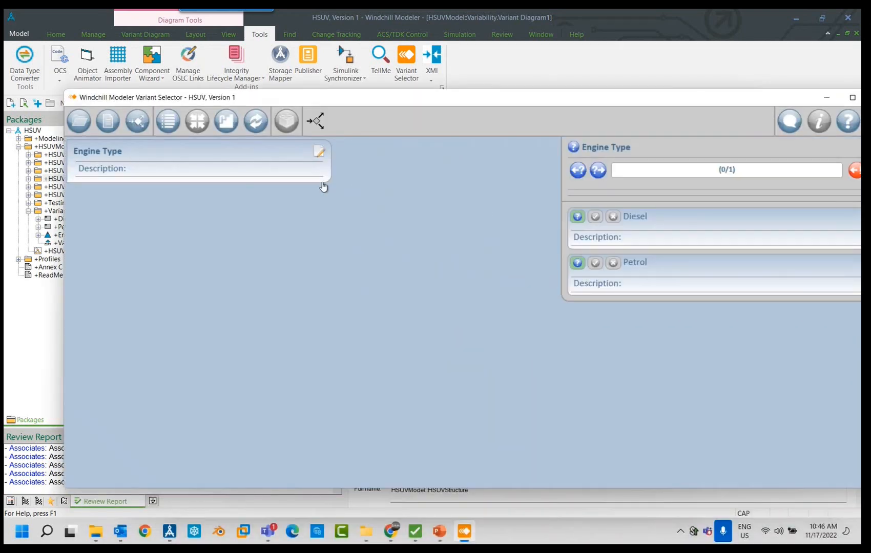
{"action": "left_click_drag", "start_coordinate": [665, 101], "coordinate": [608, 96]}
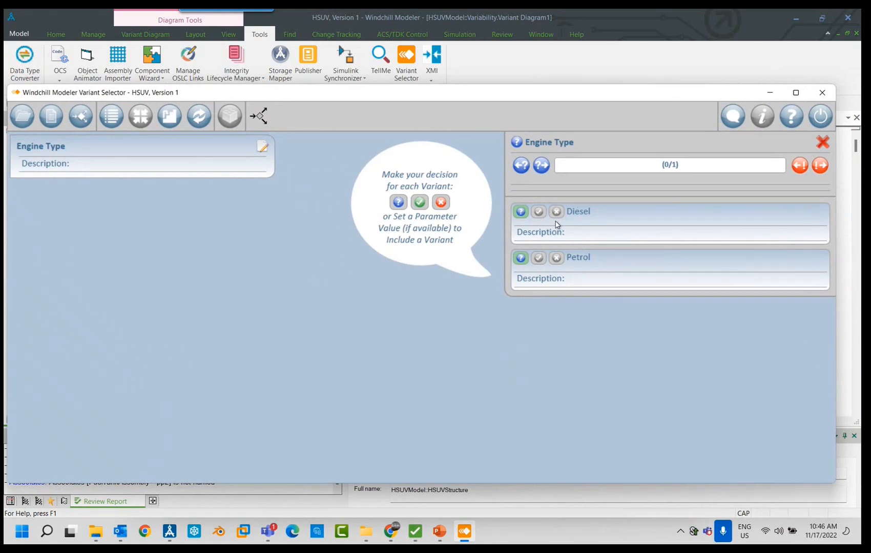
{"action": "left_click", "coordinate": [538, 259]}
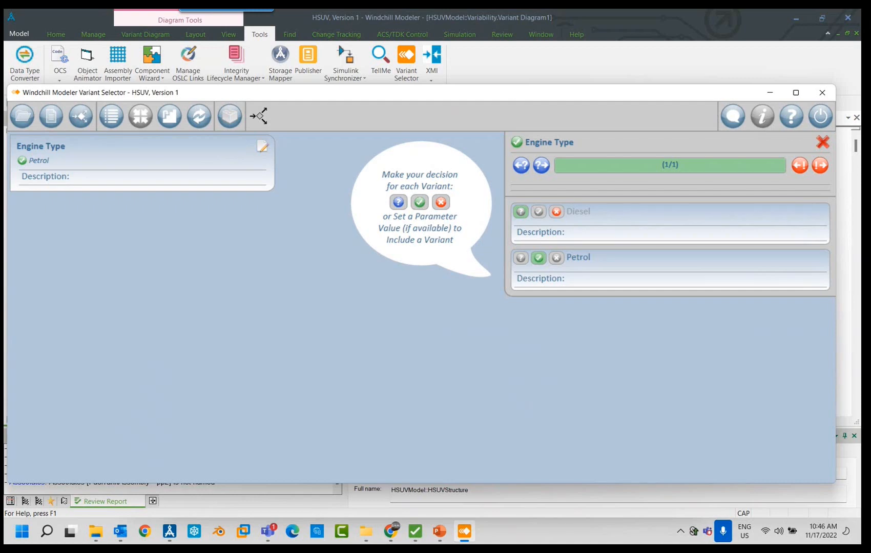
- Create the product model from the Petrol decision, dismiss the results and close the Variant Selector
{"action": "left_click_drag", "start_coordinate": [517, 93], "coordinate": [526, 440]}
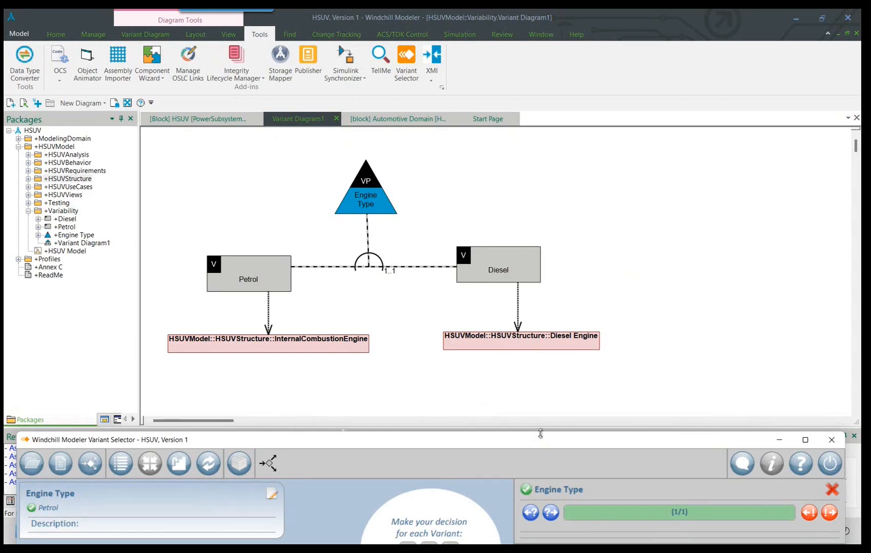
{"action": "left_click_drag", "start_coordinate": [539, 438], "coordinate": [537, 62]}
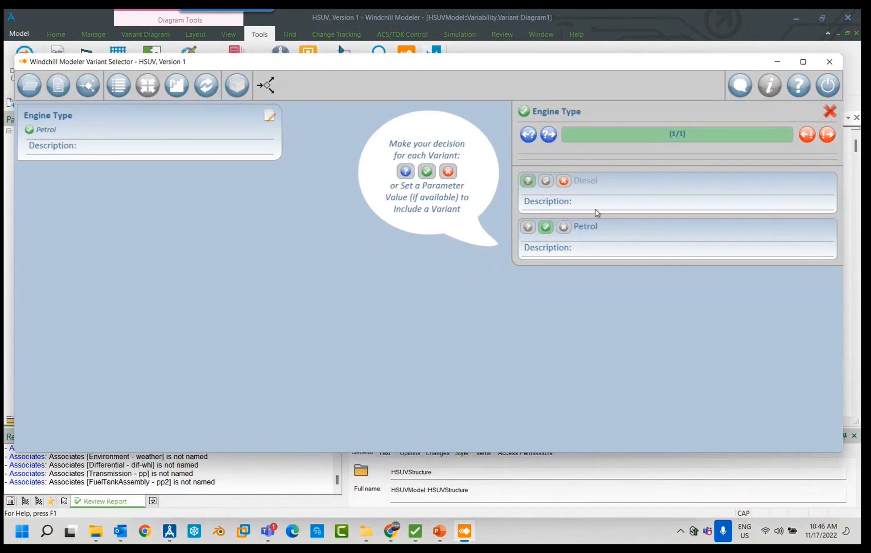
{"action": "left_click", "coordinate": [238, 92]}
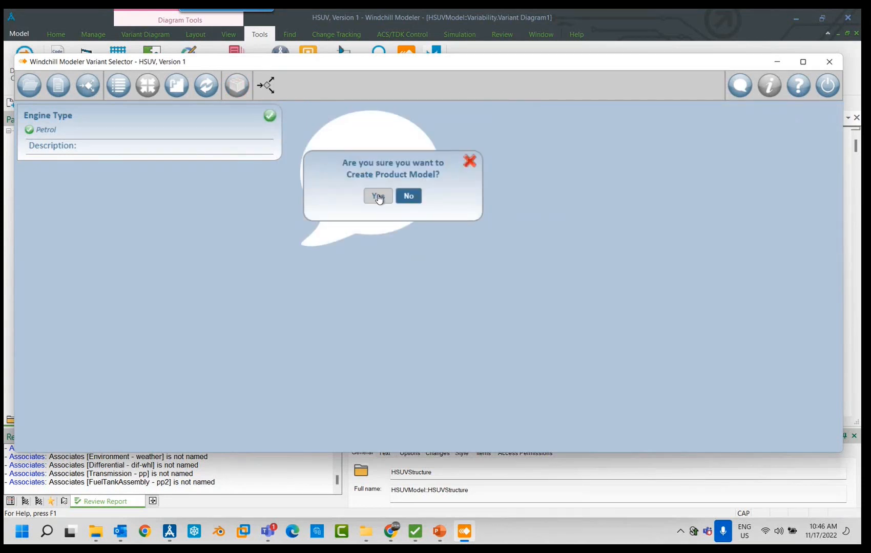
{"action": "left_click", "coordinate": [378, 197]}
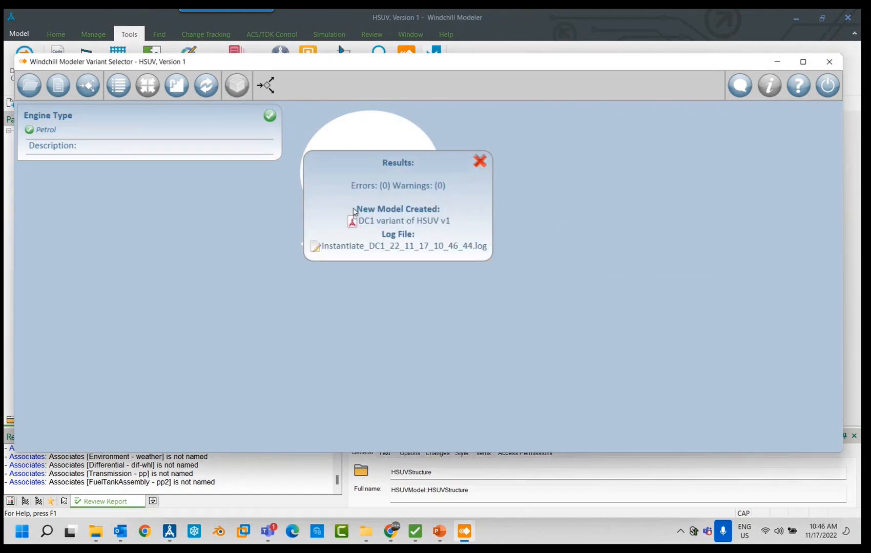
{"action": "left_click_drag", "start_coordinate": [358, 221], "coordinate": [450, 226]}
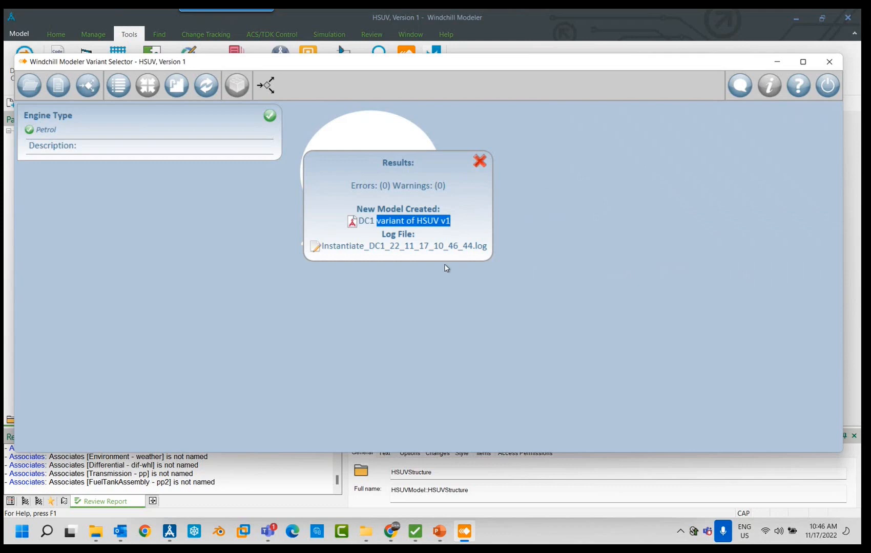
{"action": "left_click", "coordinate": [480, 161]}
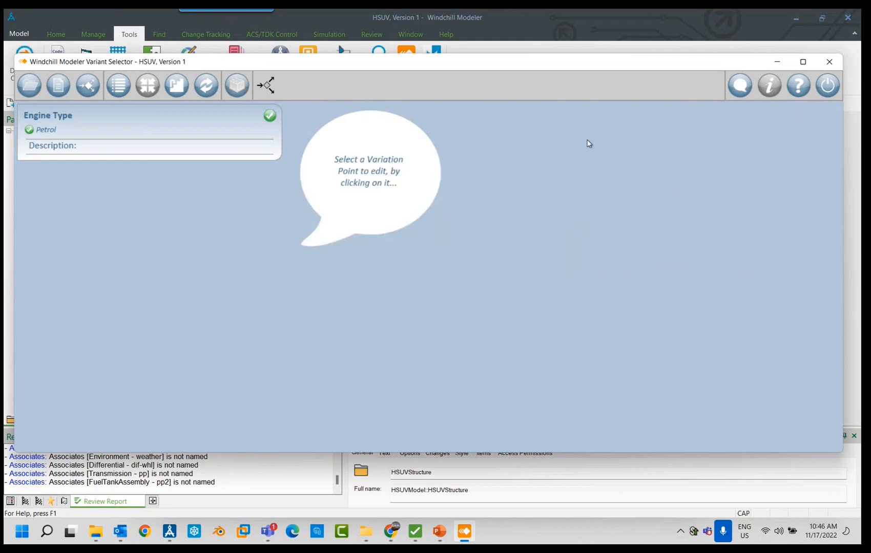
{"action": "left_click", "coordinate": [829, 62]}
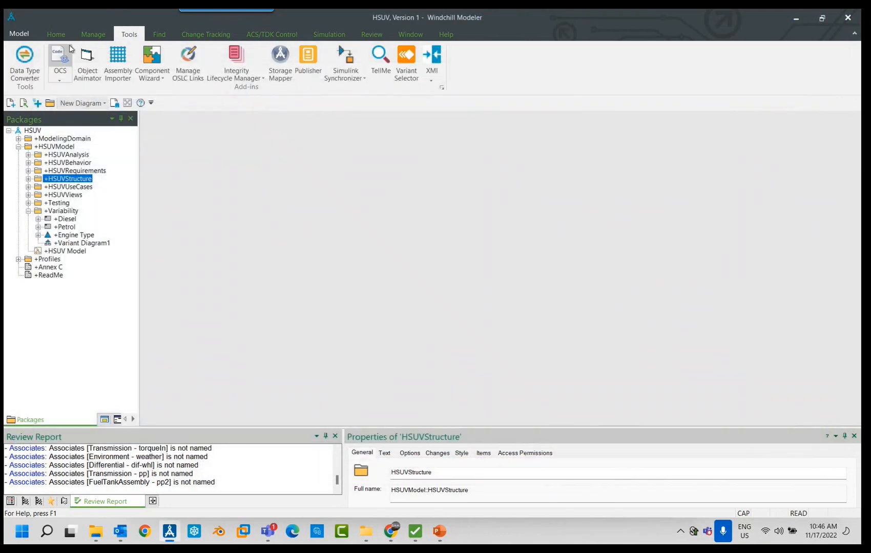
- Open version 1.0.0 of the DC1 variant of HSUV v1, stored under HSUV version 1 in the Examples database
{"action": "left_click", "coordinate": [56, 34]}
{"action": "left_click", "coordinate": [44, 63]}
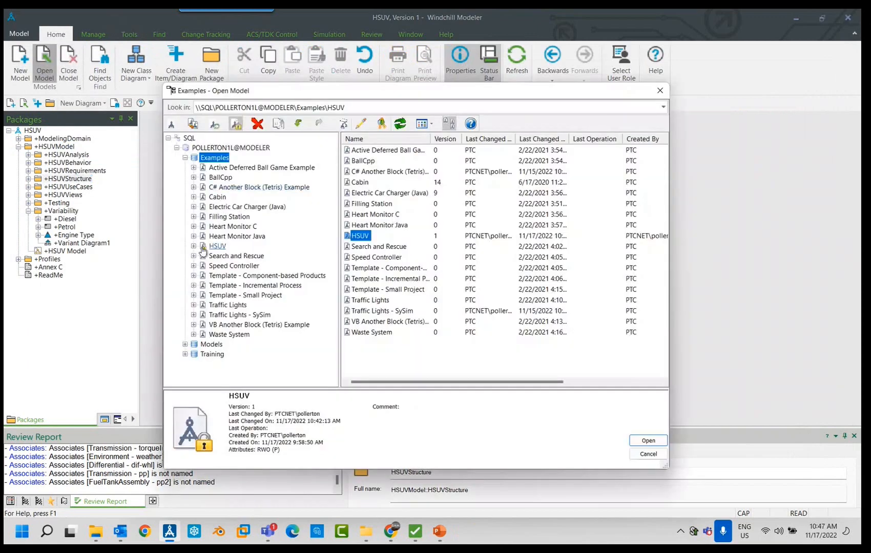
{"action": "left_click", "coordinate": [191, 247]}
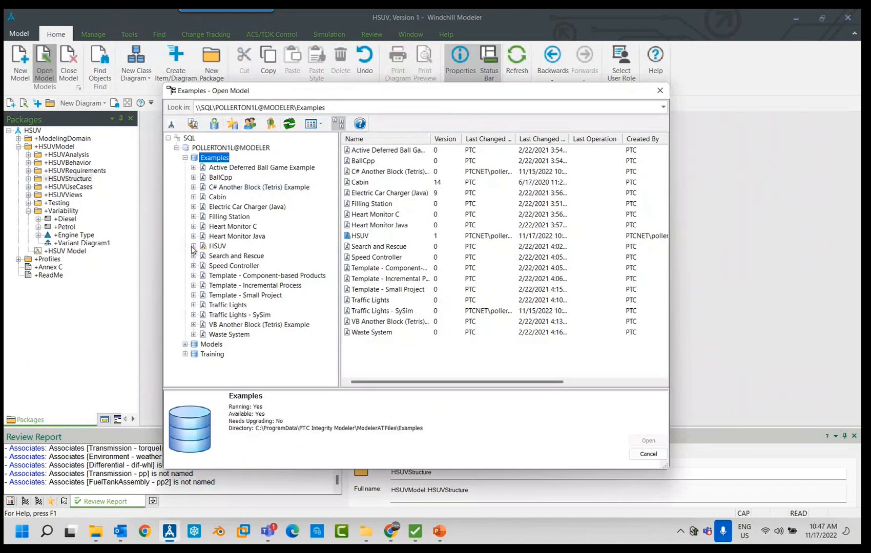
{"action": "left_click", "coordinate": [194, 247]}
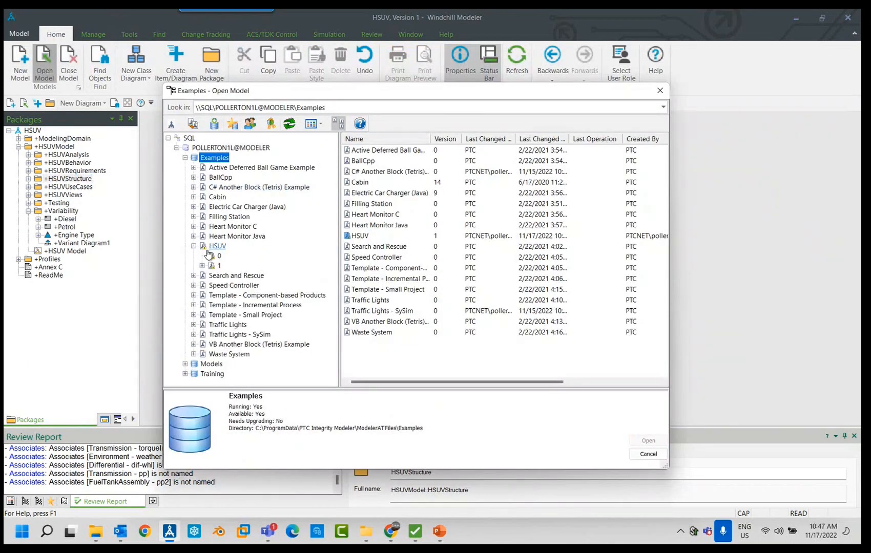
{"action": "left_click", "coordinate": [202, 266]}
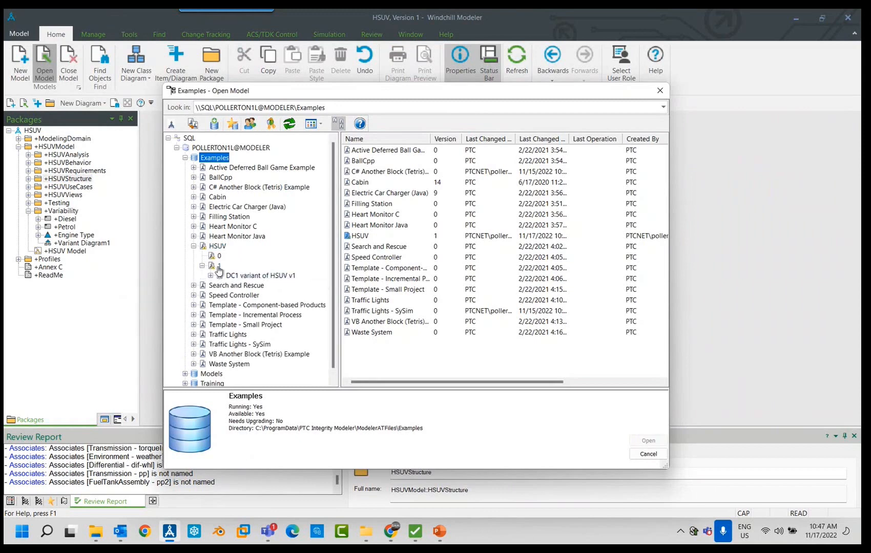
{"action": "left_click", "coordinate": [216, 267]}
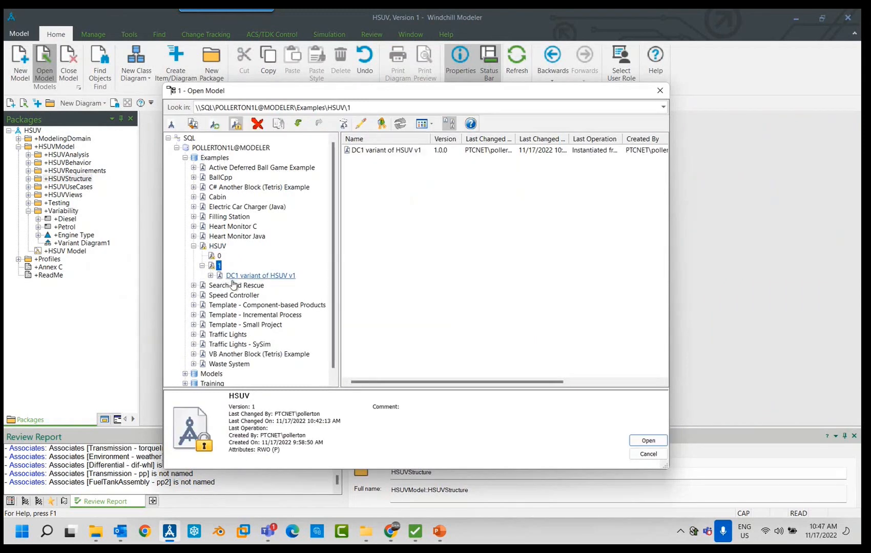
{"action": "left_click", "coordinate": [211, 276]}
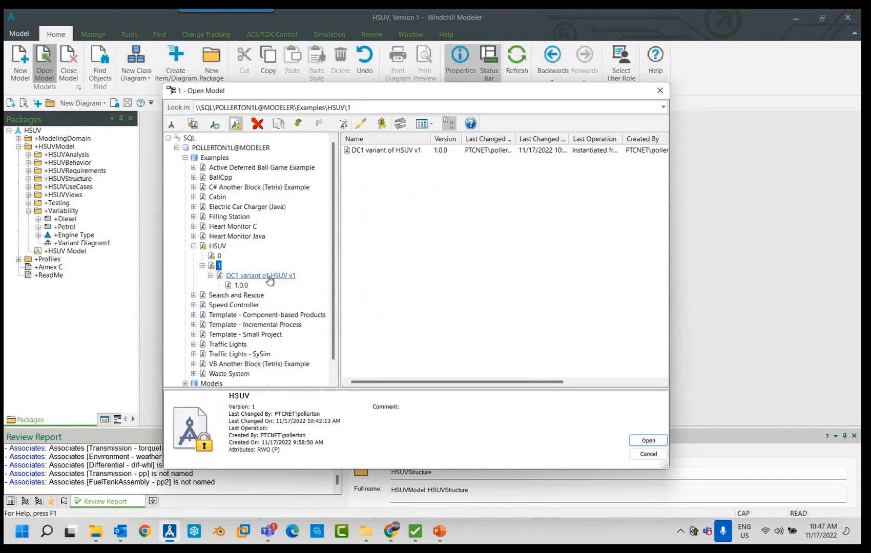
{"action": "double_click", "coordinate": [241, 286]}
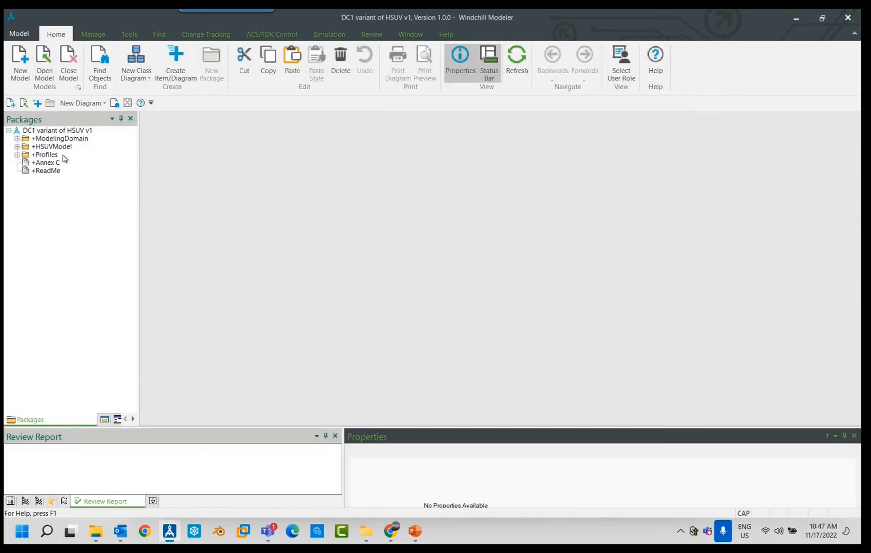
- Open Variant Diagram1 from the variant model's Variability package and select the InternalCombustionEngine block in it
{"action": "left_click", "coordinate": [17, 147]}
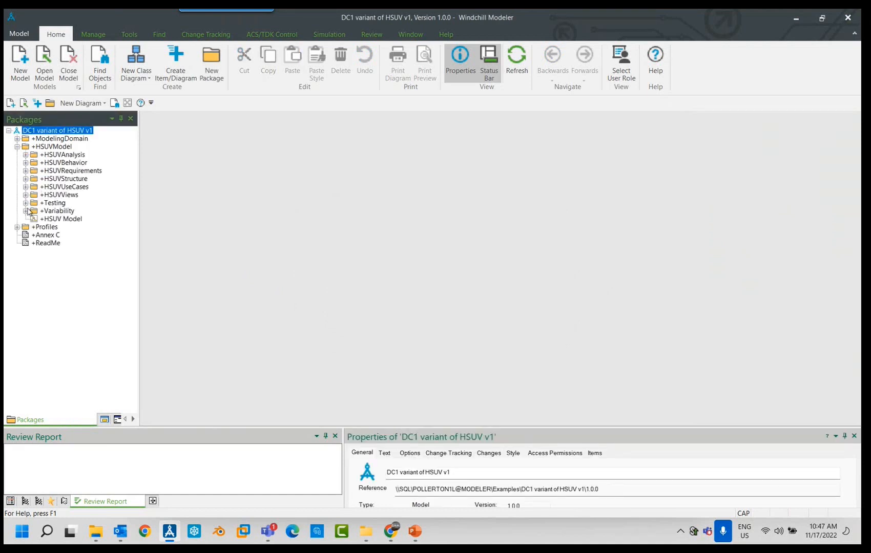
{"action": "left_click", "coordinate": [26, 211]}
{"action": "double_click", "coordinate": [76, 219]}
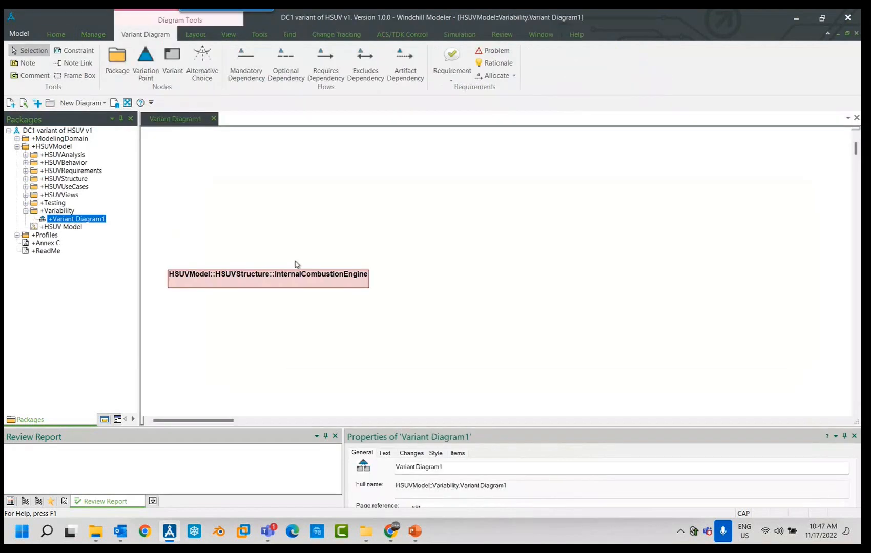
{"action": "left_click", "coordinate": [339, 286]}
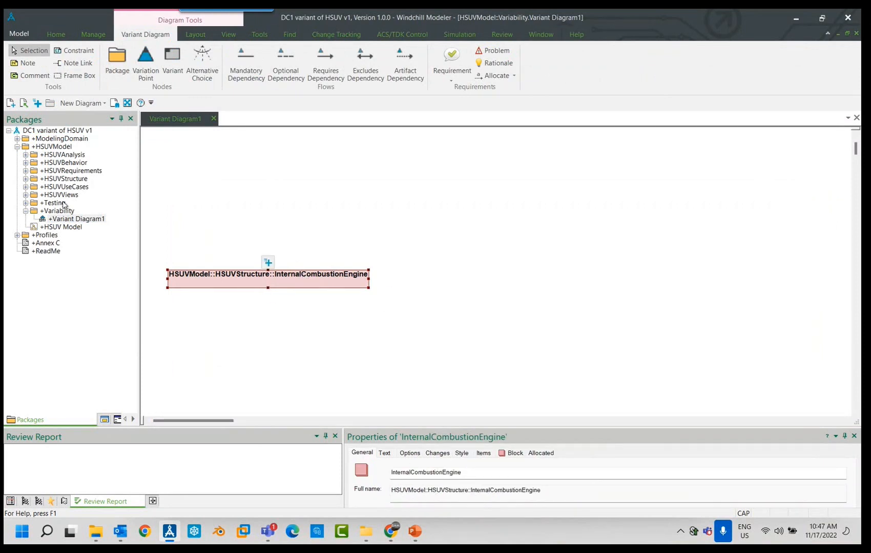
- Examine which engine blocks the HSUVStructure package contains, and open its HSUV PowerSubsystem Breakdown diagram
{"action": "left_click", "coordinate": [27, 179]}
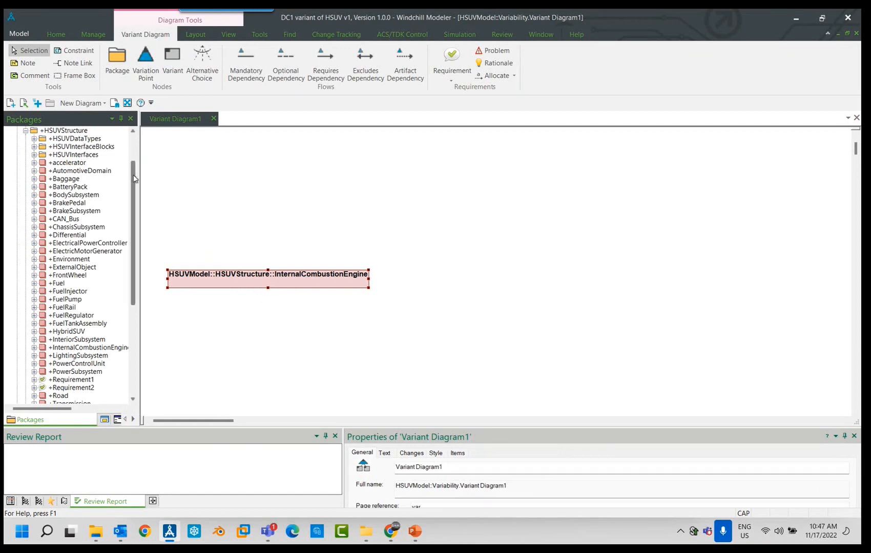
{"action": "scroll", "coordinate": [134, 178], "scroll_direction": "down", "scroll_amount": 1}
{"action": "left_click", "coordinate": [71, 227]}
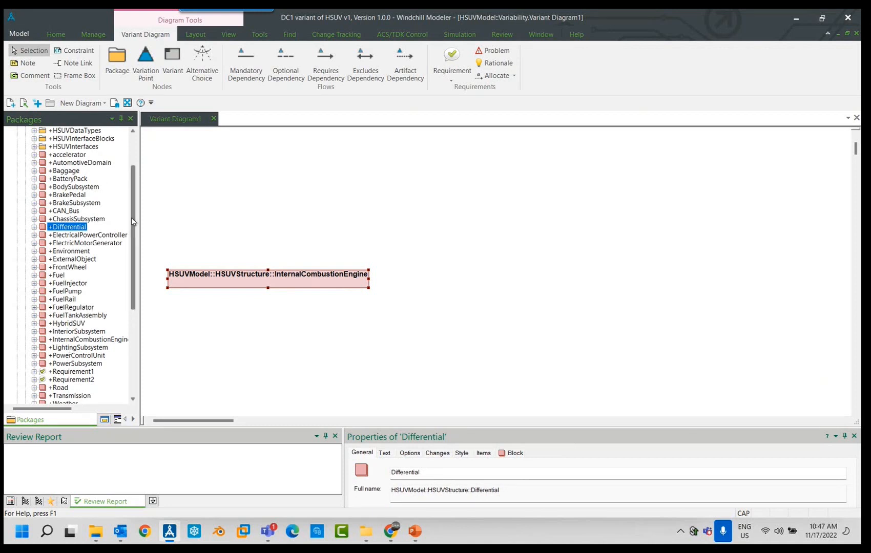
{"action": "scroll", "coordinate": [91, 295], "scroll_direction": "down", "scroll_amount": 2}
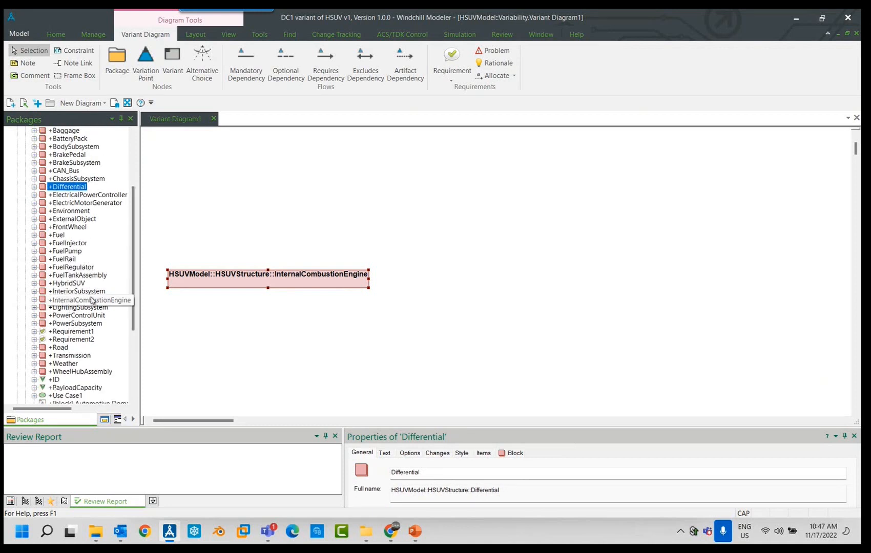
{"action": "left_click", "coordinate": [94, 301]}
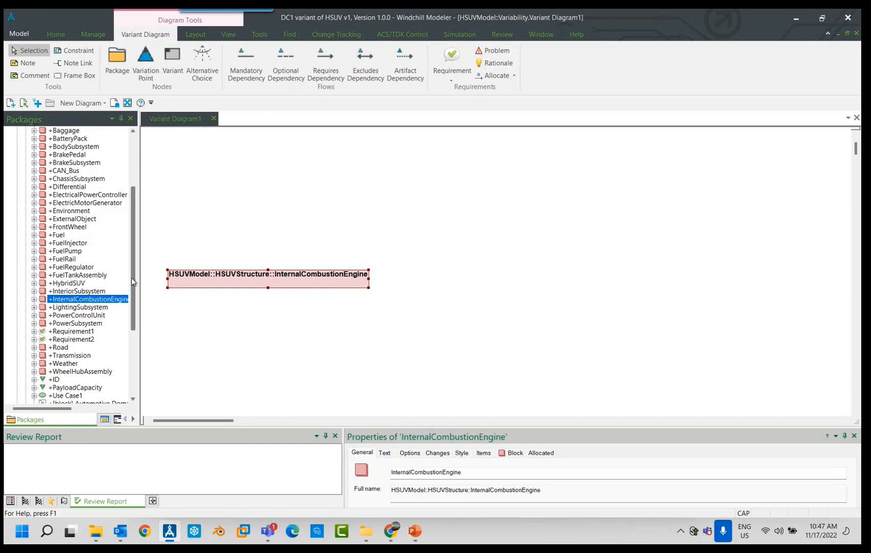
{"action": "left_click_drag", "start_coordinate": [135, 276], "coordinate": [151, 314]}
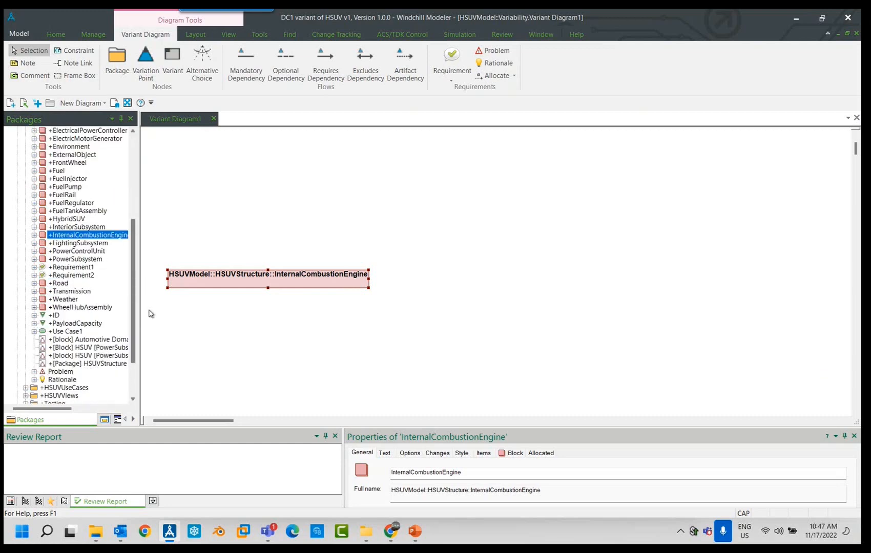
{"action": "double_click", "coordinate": [112, 349]}
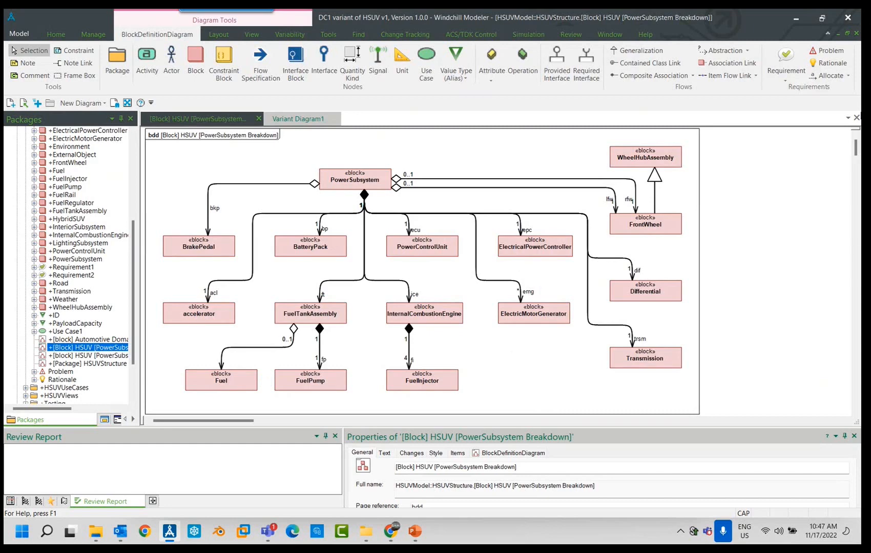
- Minimize the modeler and switch to the Product Line Engineering presentation in PowerPoint
{"action": "left_click", "coordinate": [802, 20]}
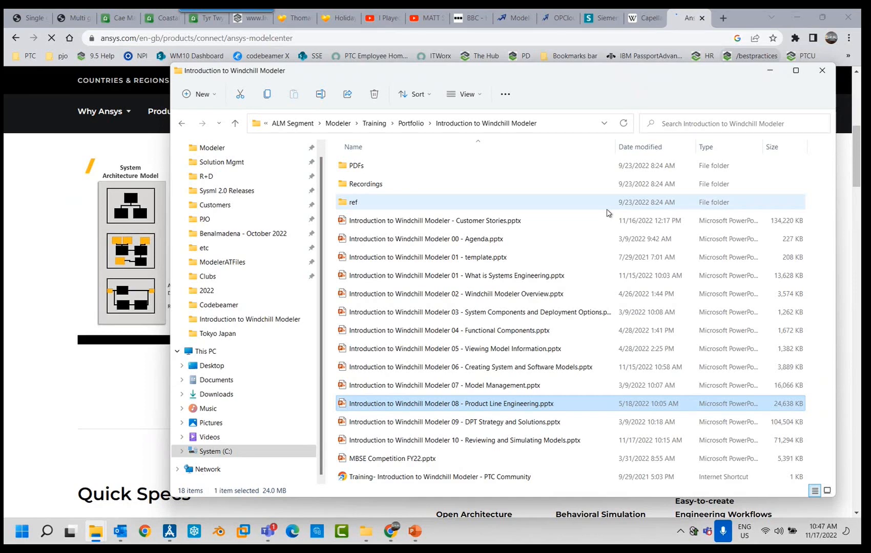
{"action": "left_click", "coordinate": [415, 532]}
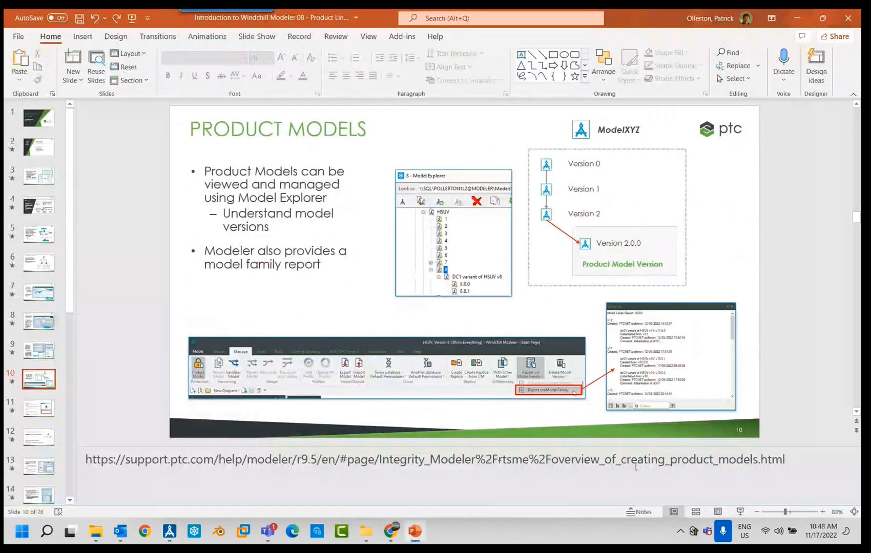
- View the Product Models slide full screen, end the slide show and switch back to Windchill Modeler
{"action": "left_click", "coordinate": [739, 512]}
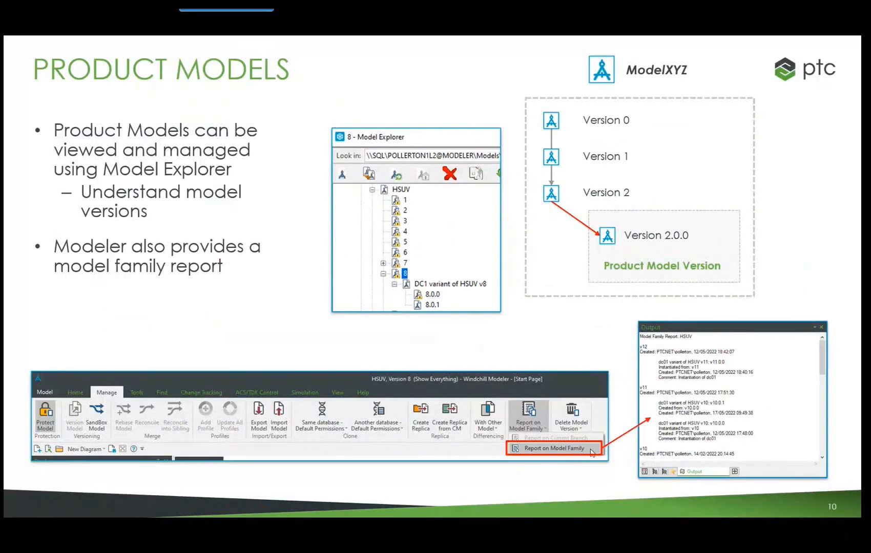
{"action": "key", "text": "Escape"}
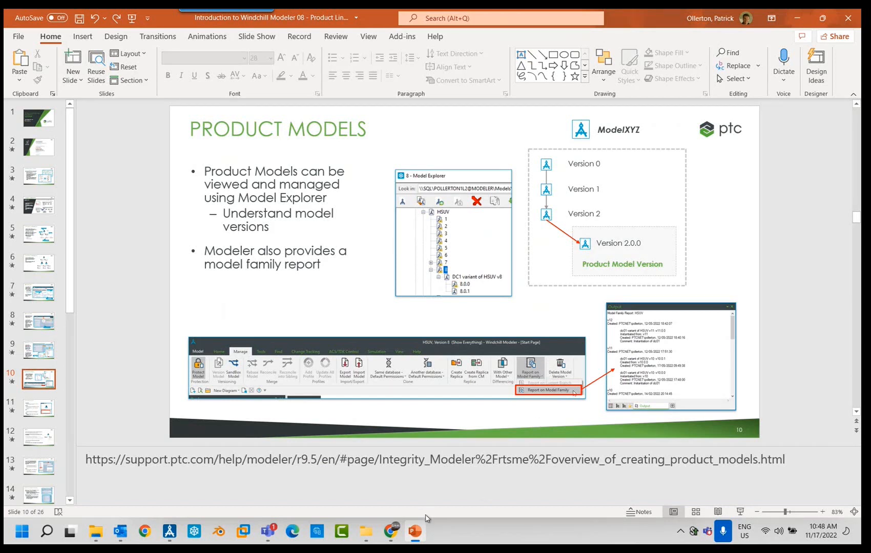
{"action": "left_click", "coordinate": [169, 533]}
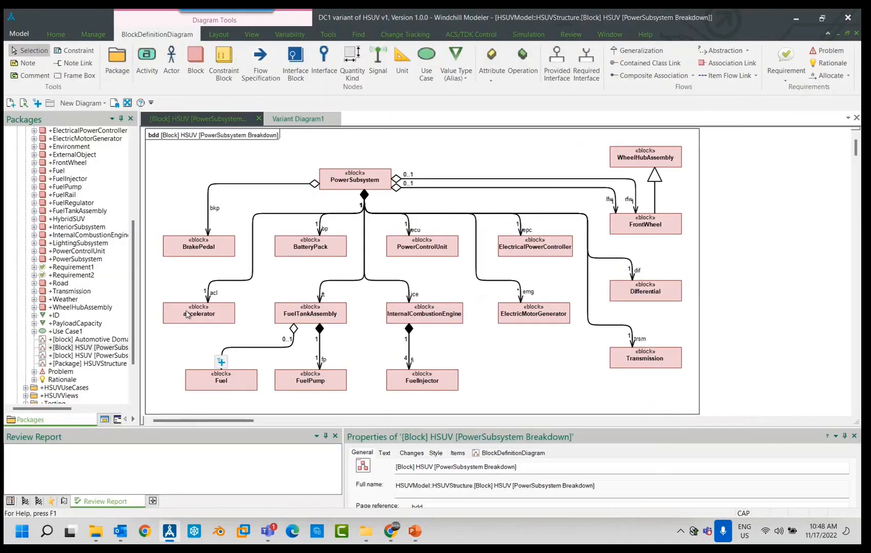
- Create a new version from version 1 of the HSUV model in the Examples database and open that new version
{"action": "left_click", "coordinate": [58, 35]}
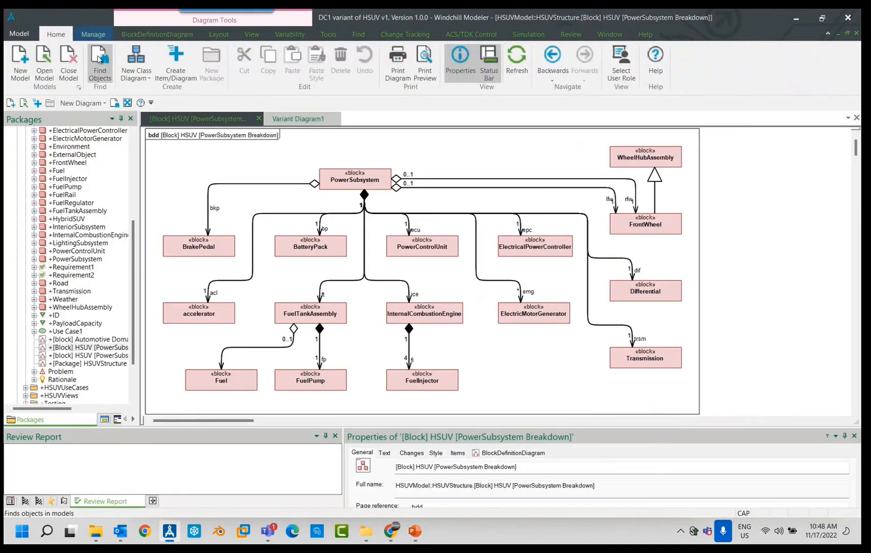
{"action": "left_click", "coordinate": [44, 61]}
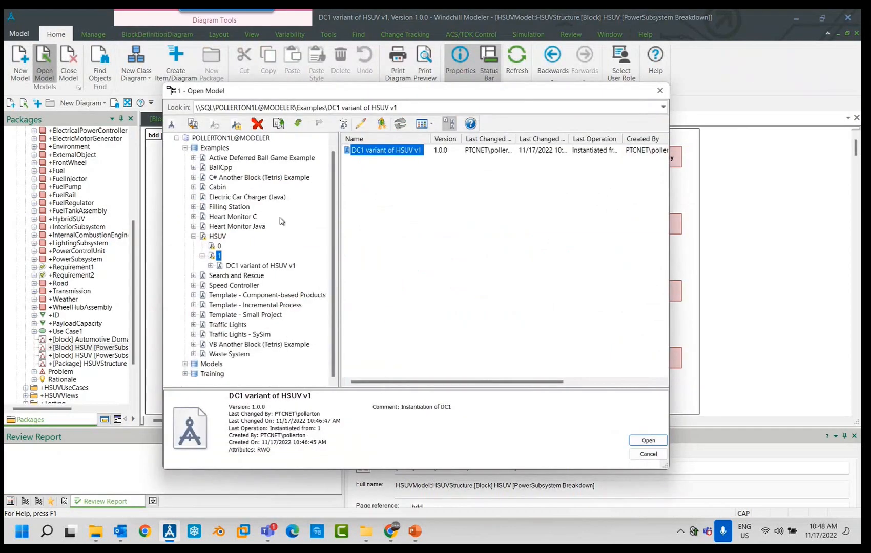
{"action": "right_click", "coordinate": [218, 255]}
{"action": "mouse_move", "coordinate": [311, 278]}
{"action": "left_click", "coordinate": [342, 277]}
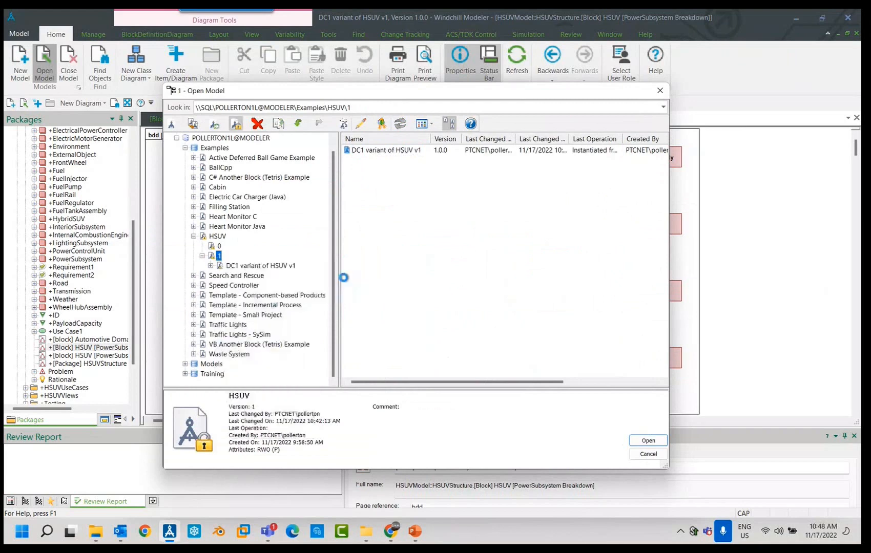
{"action": "left_click", "coordinate": [476, 326]}
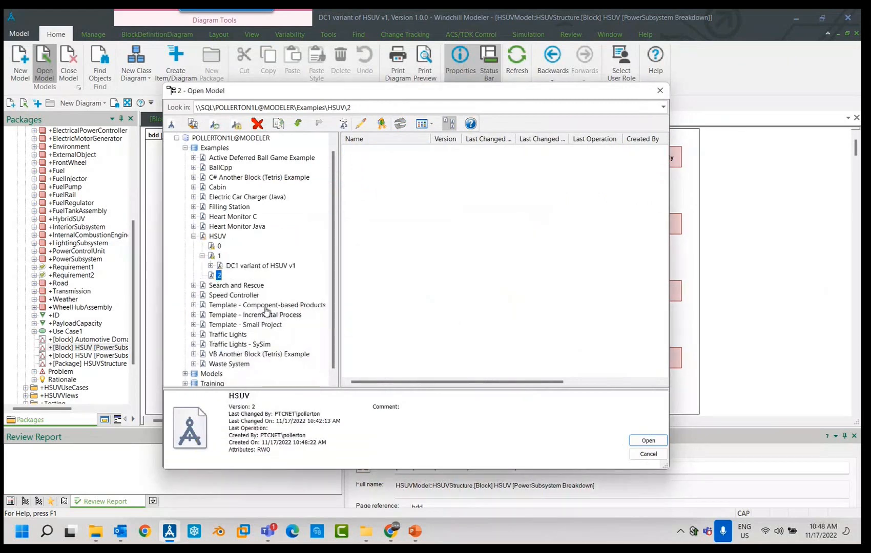
{"action": "double_click", "coordinate": [218, 275]}
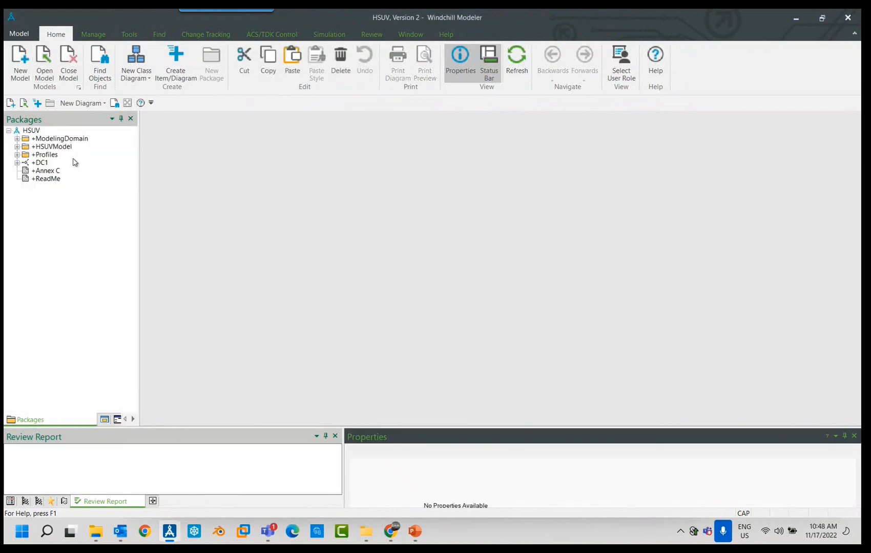
- Check for the Diesel Engine block in the HSUVStructure package, and open Variant Diagram1 from the Variability package
{"action": "left_click", "coordinate": [17, 146]}
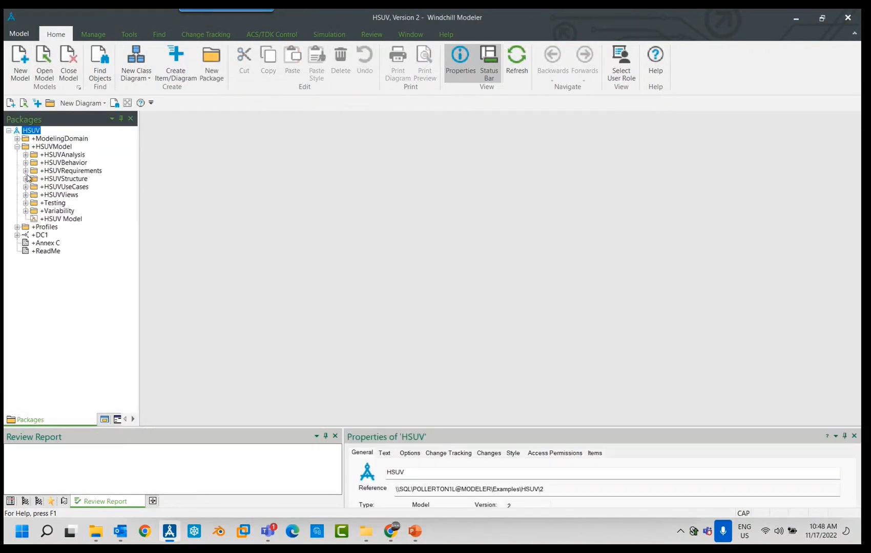
{"action": "left_click", "coordinate": [26, 179]}
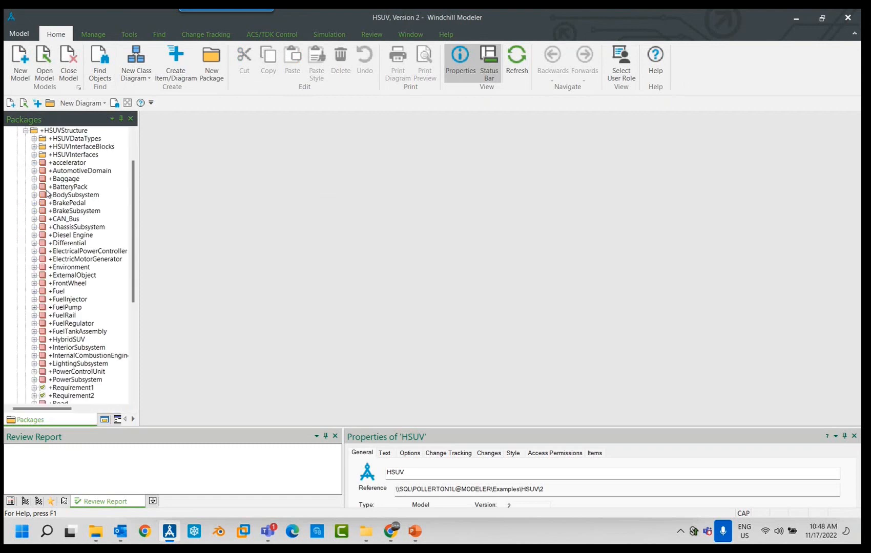
{"action": "left_click", "coordinate": [71, 236]}
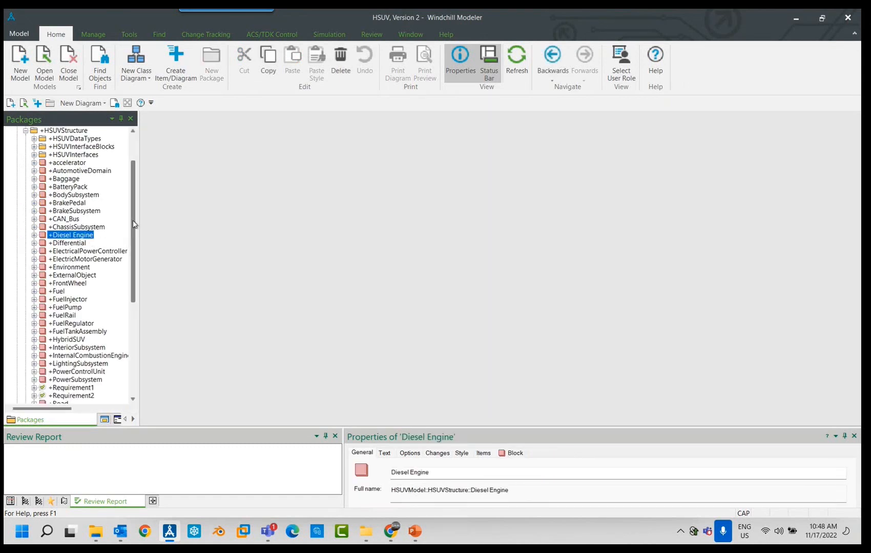
{"action": "scroll", "coordinate": [133, 225], "scroll_direction": "down", "scroll_amount": 2}
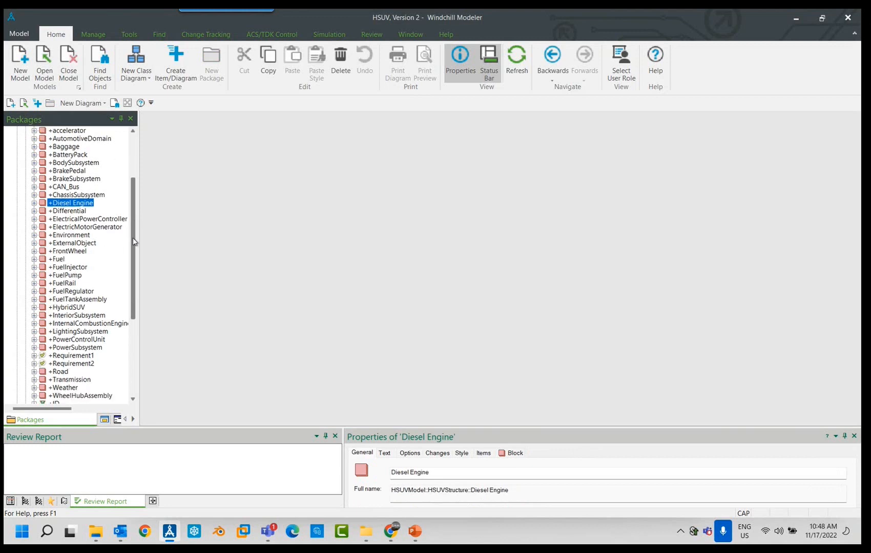
{"action": "scroll", "coordinate": [133, 153], "scroll_direction": "up", "scroll_amount": 4}
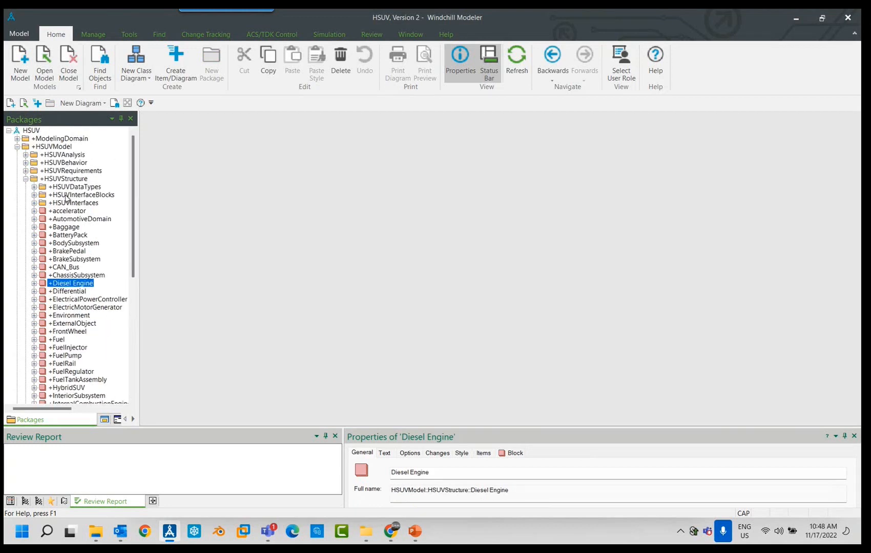
{"action": "left_click", "coordinate": [25, 179]}
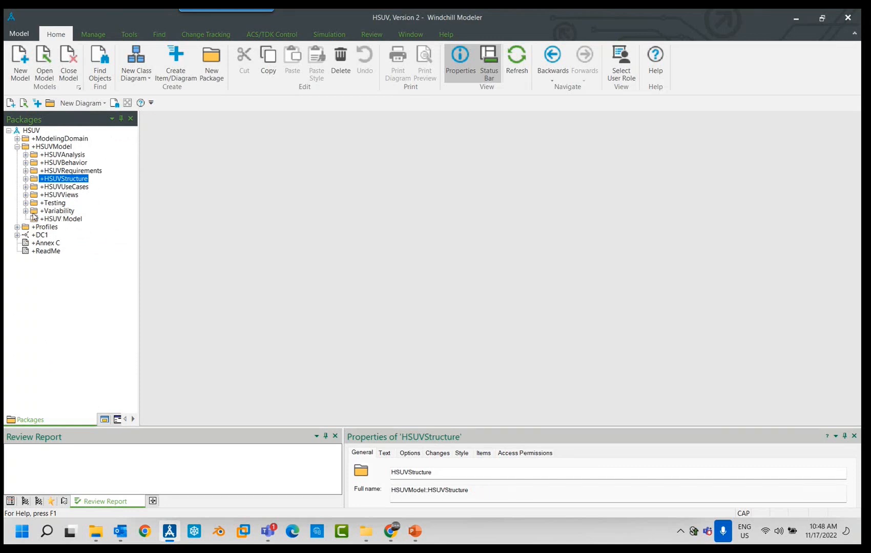
{"action": "left_click", "coordinate": [26, 212]}
{"action": "double_click", "coordinate": [81, 243]}
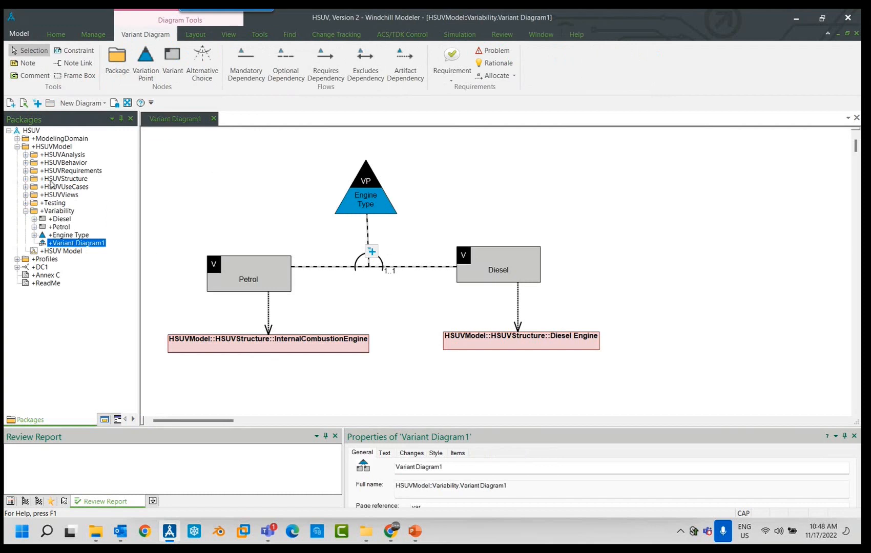
- Place the FuelEconomy requirement from HSUVSpecification's Performance group onto the variant diagram, beside the Diesel Engine block
{"action": "left_click", "coordinate": [25, 171]}
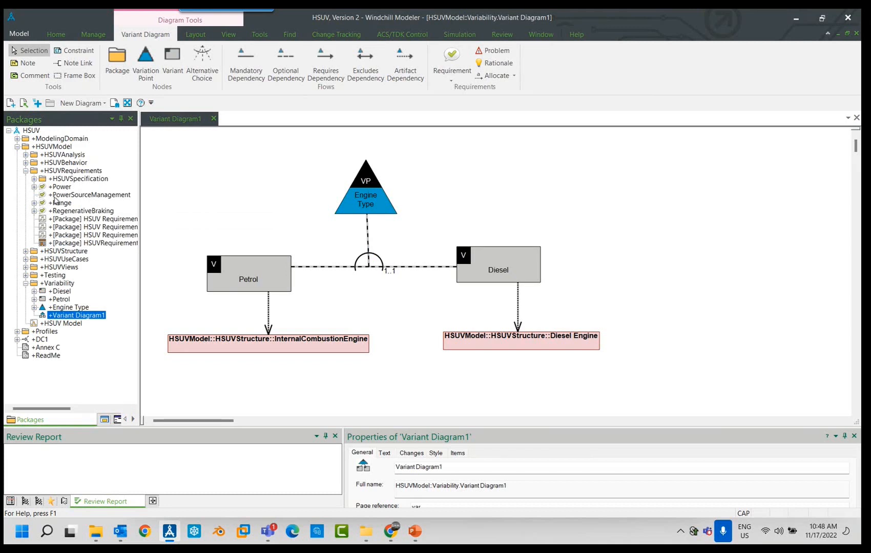
{"action": "left_click", "coordinate": [40, 195]}
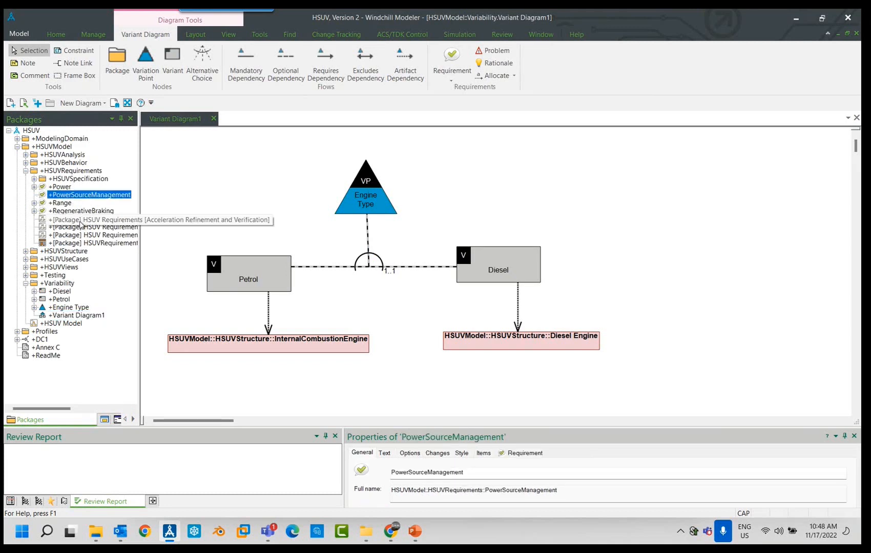
{"action": "left_click", "coordinate": [34, 179]}
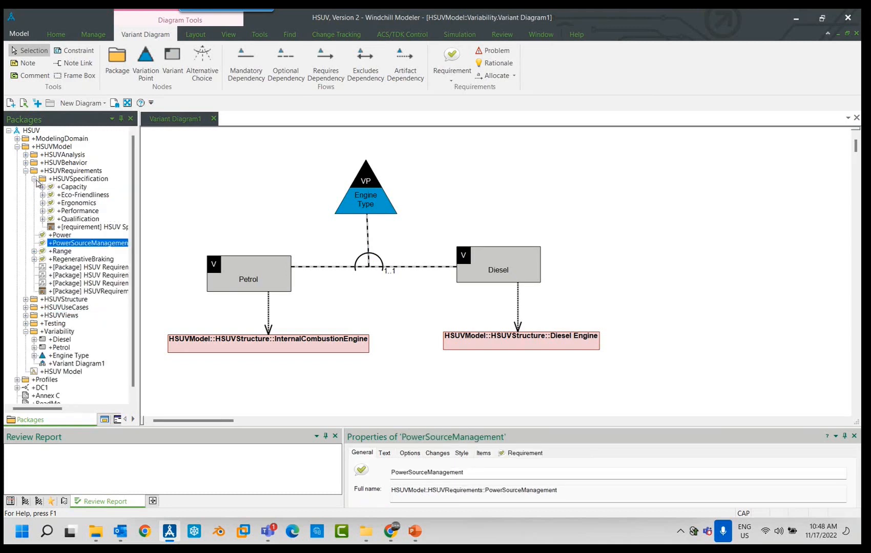
{"action": "left_click", "coordinate": [43, 210]}
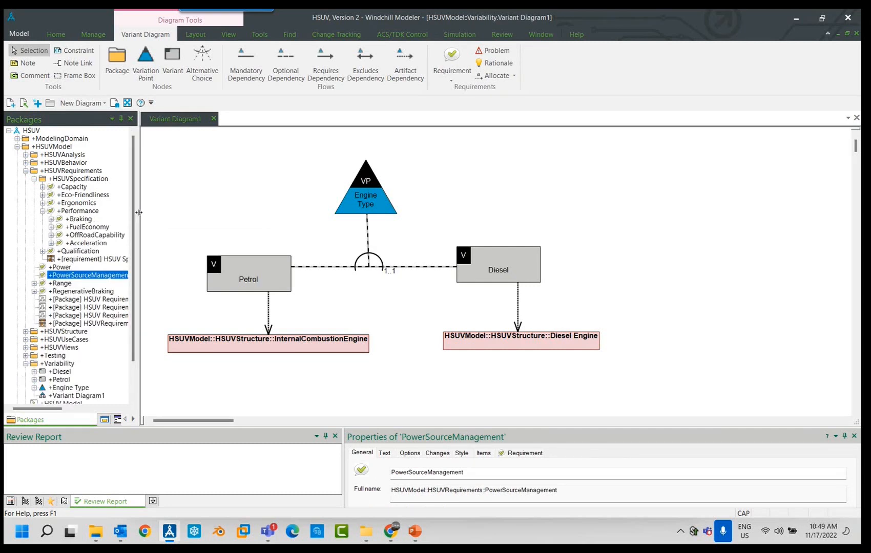
{"action": "left_click_drag", "start_coordinate": [140, 215], "coordinate": [159, 215]}
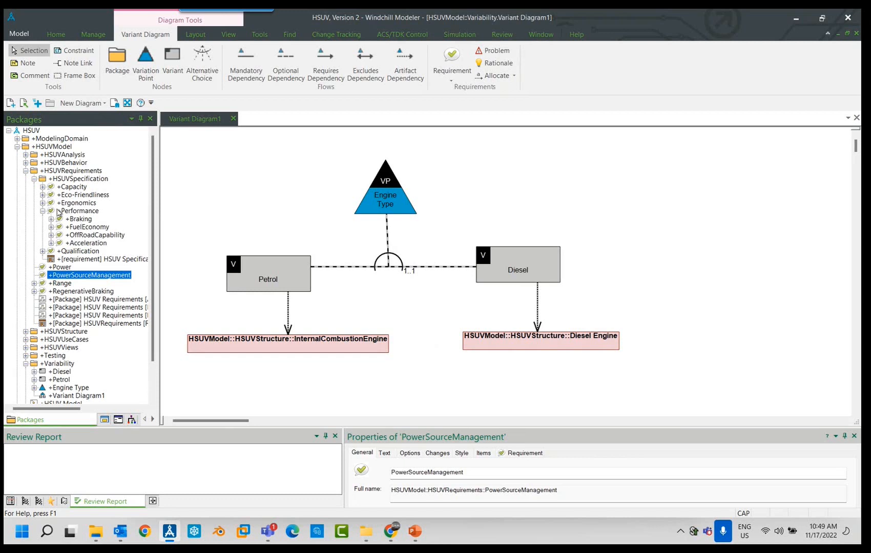
{"action": "left_click", "coordinate": [43, 195]}
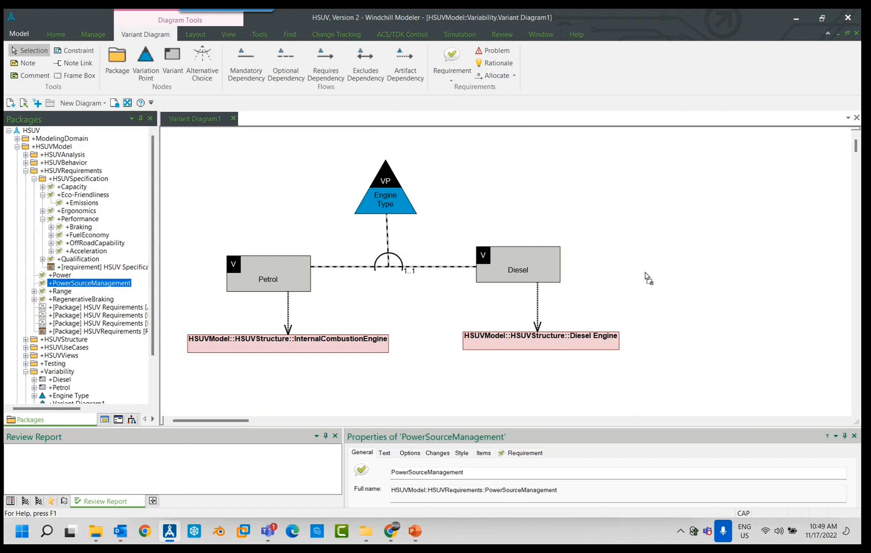
{"action": "left_click_drag", "start_coordinate": [683, 258], "coordinate": [669, 317]}
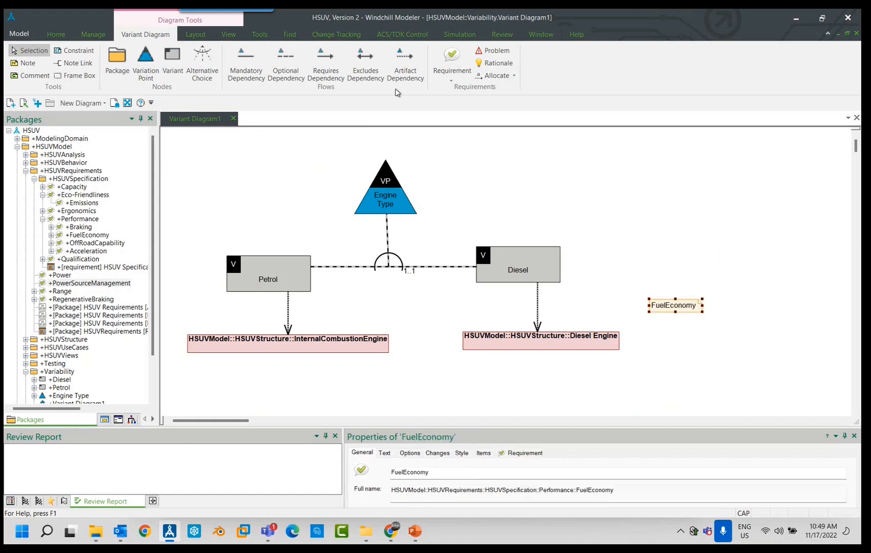
- Draw an artifact dependency from the Diesel variant to the FuelEconomy requirement, and collapse the HSUVRequirements package
{"action": "left_click", "coordinate": [405, 62]}
{"action": "left_click", "coordinate": [546, 281]}
{"action": "left_click", "coordinate": [653, 306]}
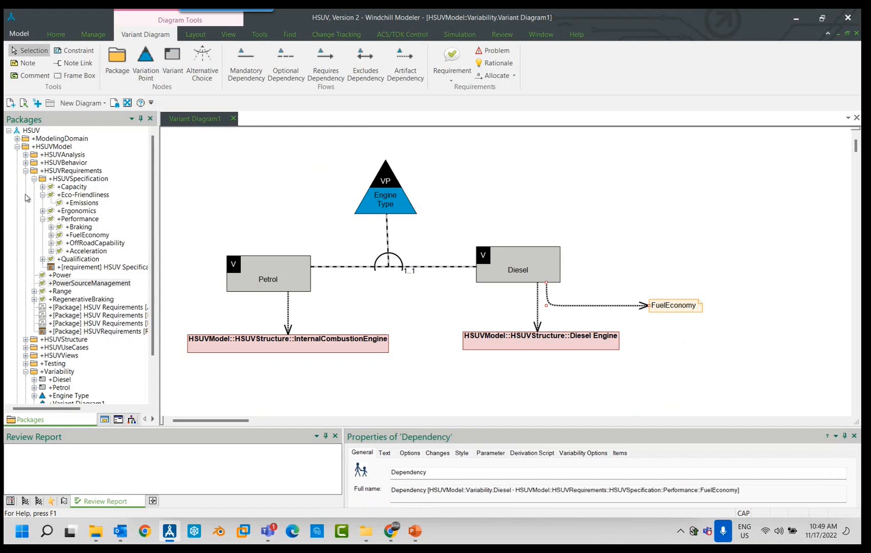
{"action": "left_click", "coordinate": [25, 171]}
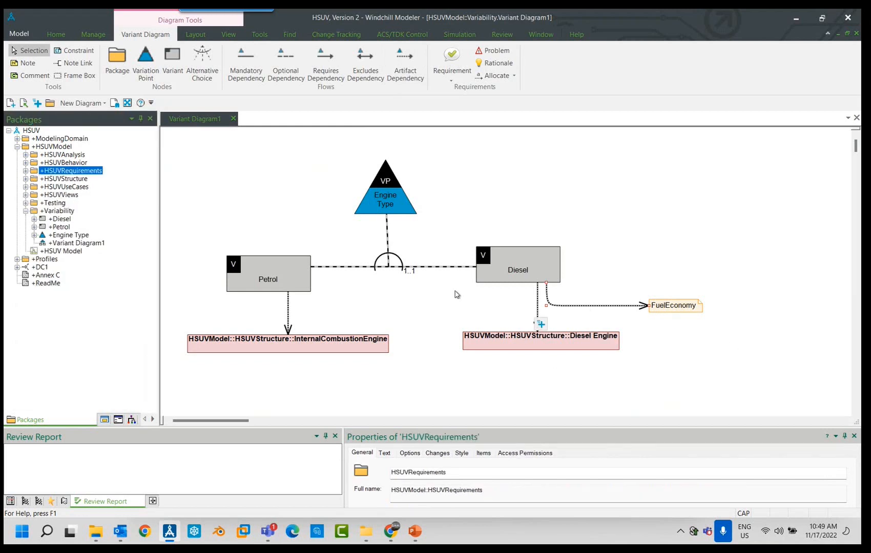
{"action": "left_click", "coordinate": [294, 271]}
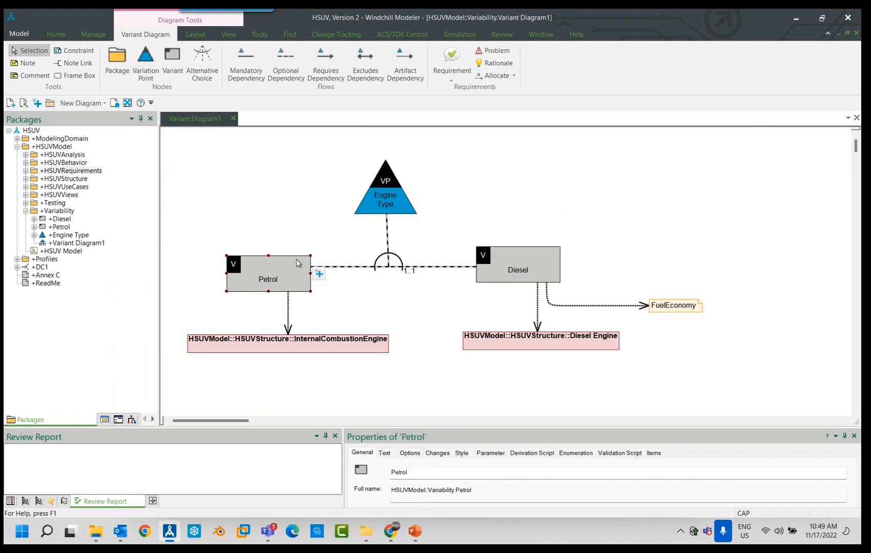
{"action": "left_click", "coordinate": [681, 310]}
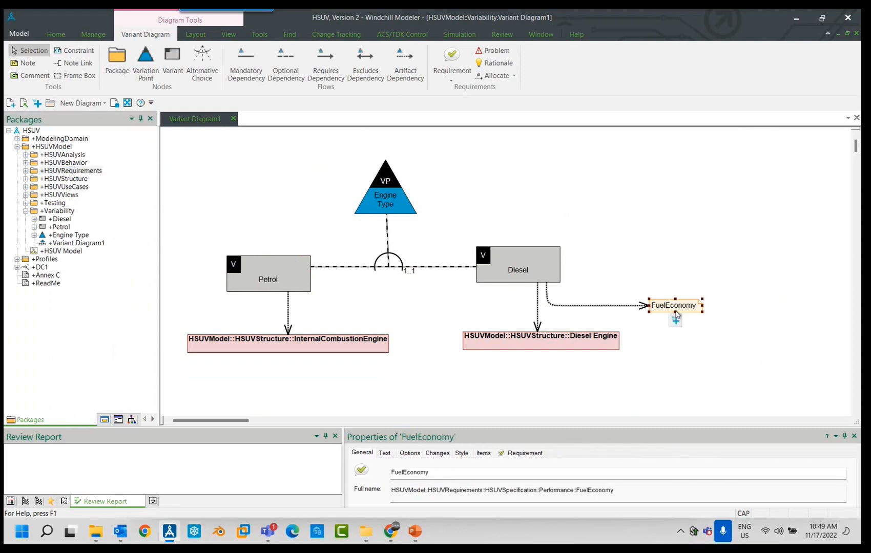
{"action": "left_click", "coordinate": [604, 349]}
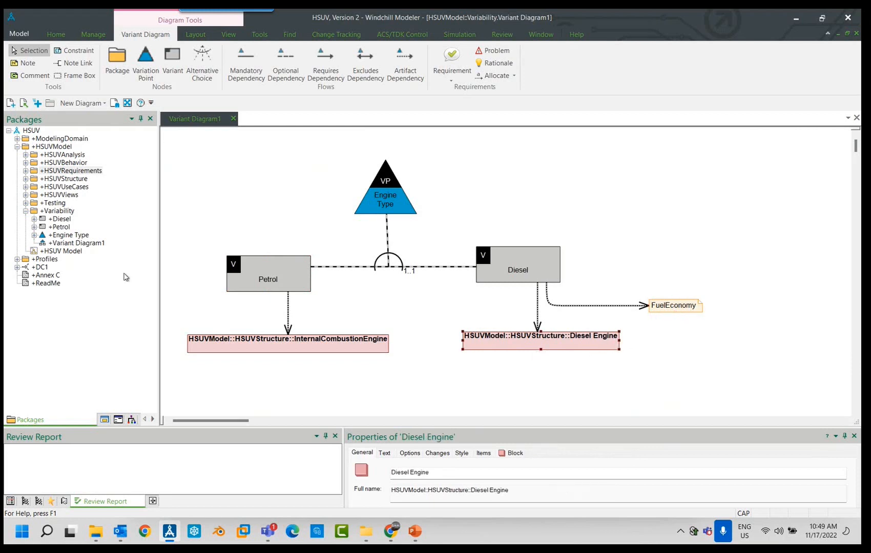
- Add the Start the vehicle use case from HSUVUseCases to the diagram and link the Diesel variant to it with an artifact dependency
{"action": "left_click", "coordinate": [25, 187]}
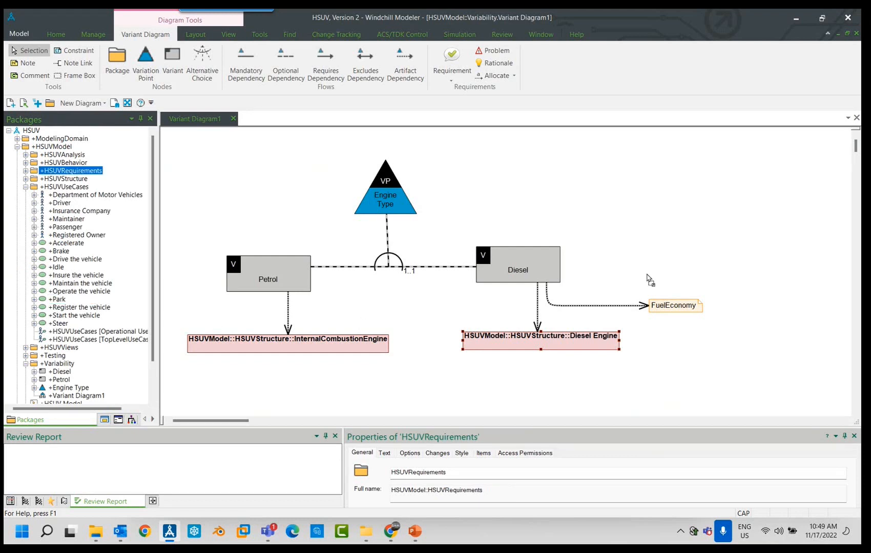
{"action": "left_click_drag", "start_coordinate": [647, 277], "coordinate": [671, 259]}
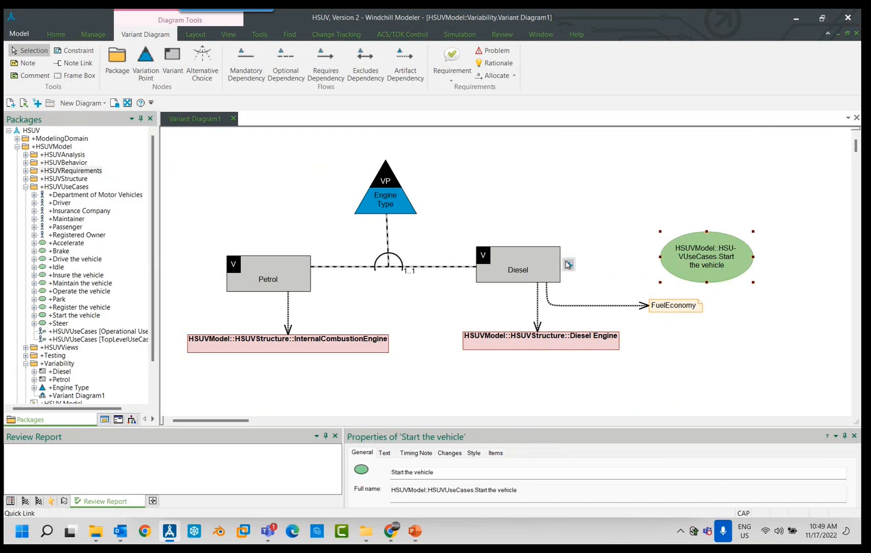
{"action": "left_click", "coordinate": [567, 265]}
{"action": "left_click", "coordinate": [671, 255]}
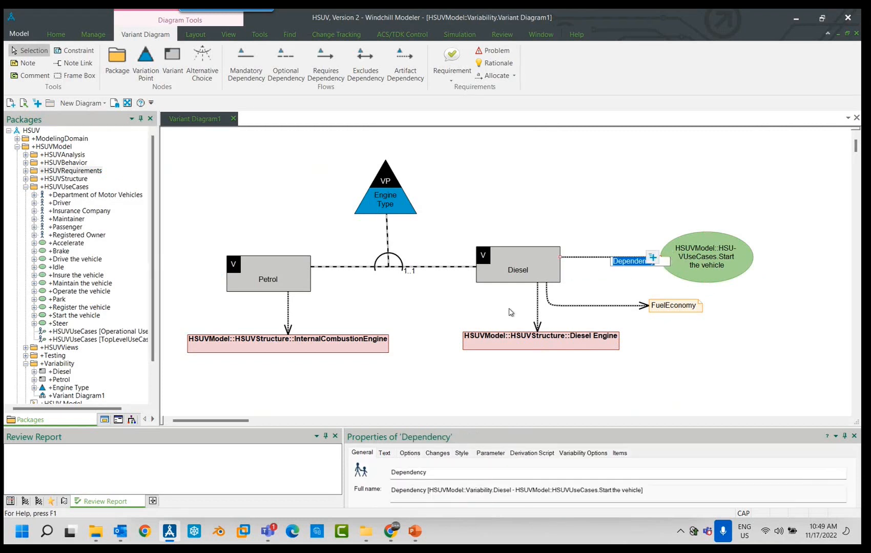
{"action": "left_click", "coordinate": [26, 187]}
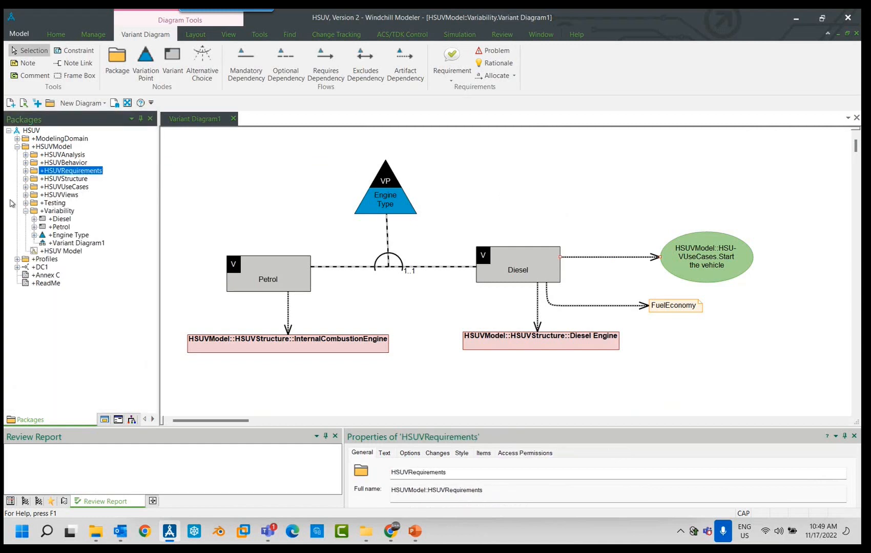
- Create a new UML class in the HSUVModel package and name it Diesel Mgmt Software
{"action": "left_click", "coordinate": [54, 148]}
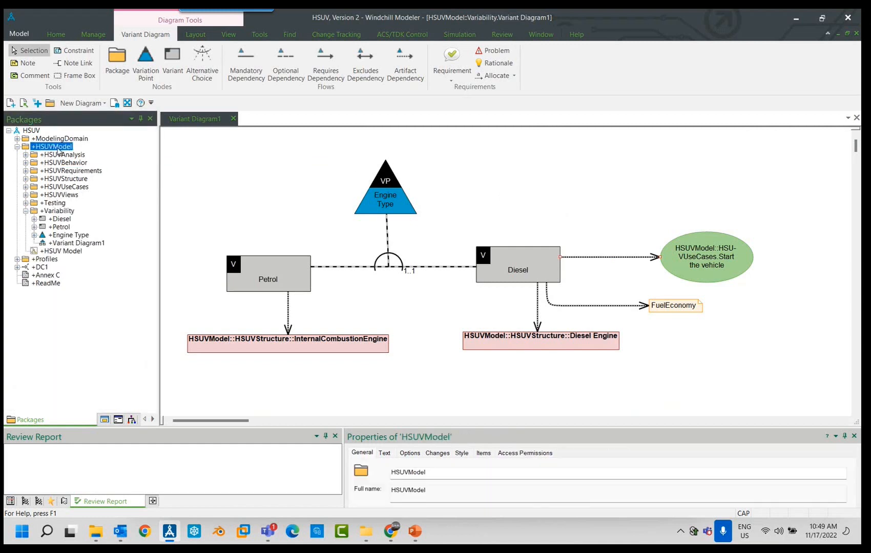
{"action": "right_click", "coordinate": [55, 148]}
{"action": "mouse_move", "coordinate": [192, 237]}
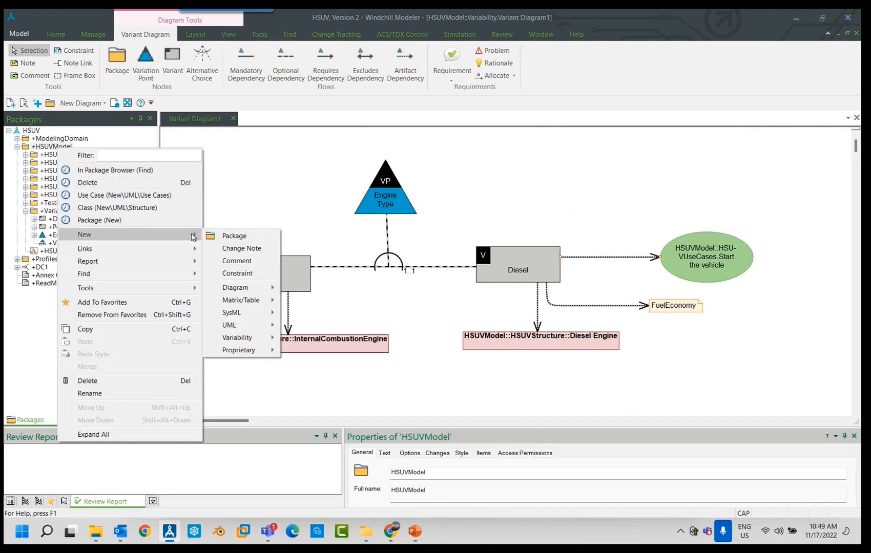
{"action": "mouse_move", "coordinate": [259, 292]}
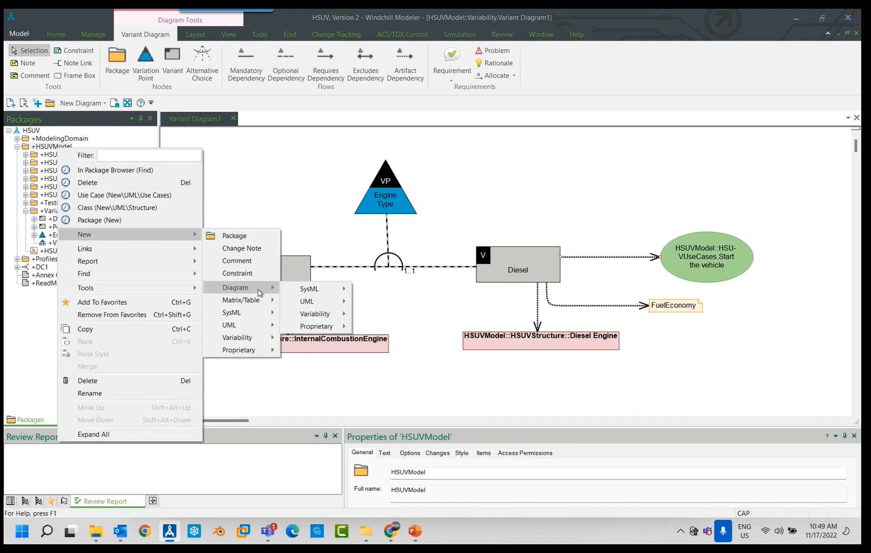
{"action": "mouse_move", "coordinate": [246, 324]}
{"action": "mouse_move", "coordinate": [329, 332]}
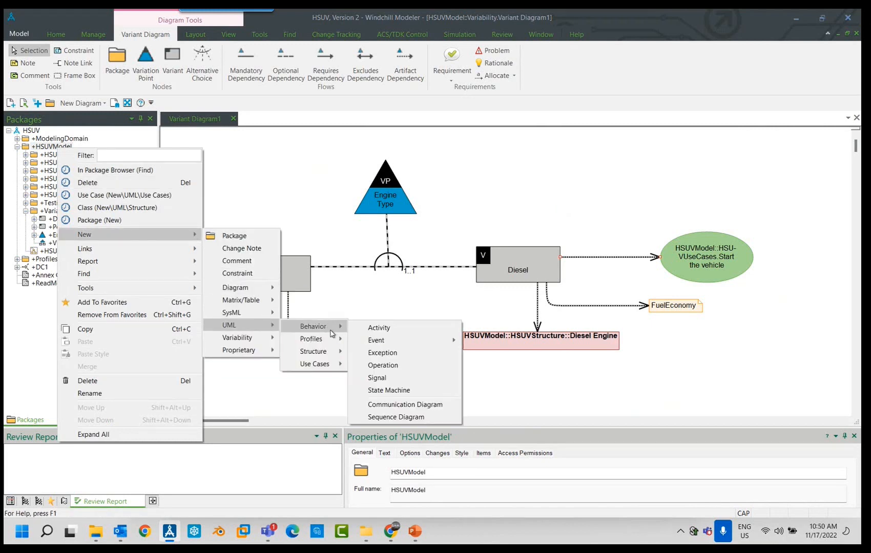
{"action": "mouse_move", "coordinate": [340, 364]}
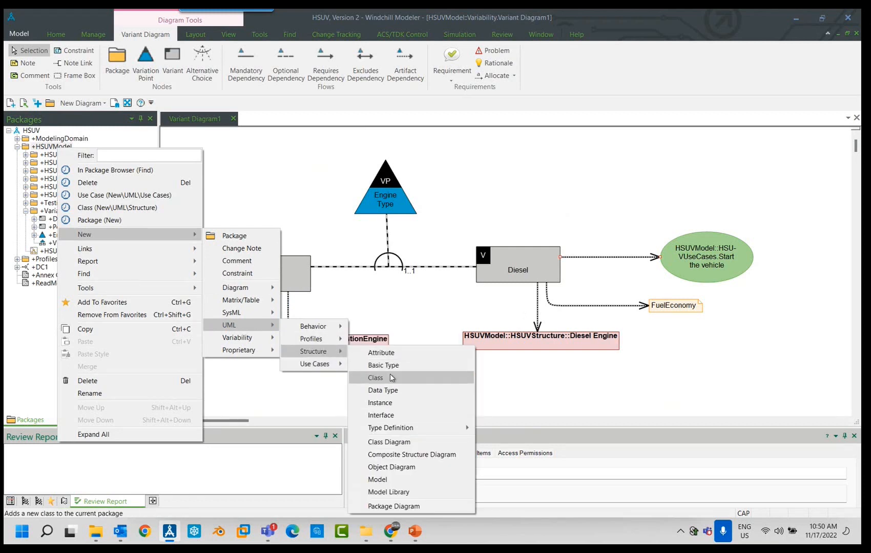
{"action": "left_click", "coordinate": [391, 378]}
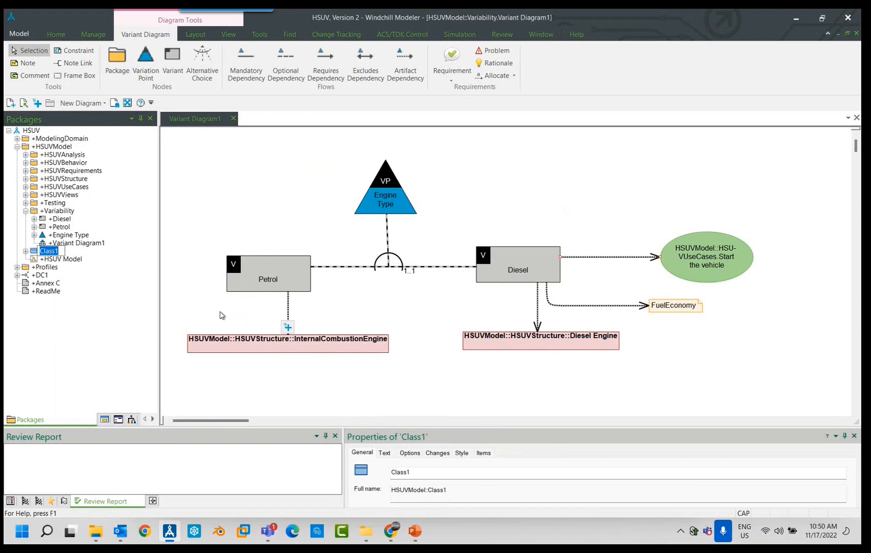
{"action": "key", "text": "Caps_Lock"}
{"action": "type", "text": "Diesel Mgmt Software"}
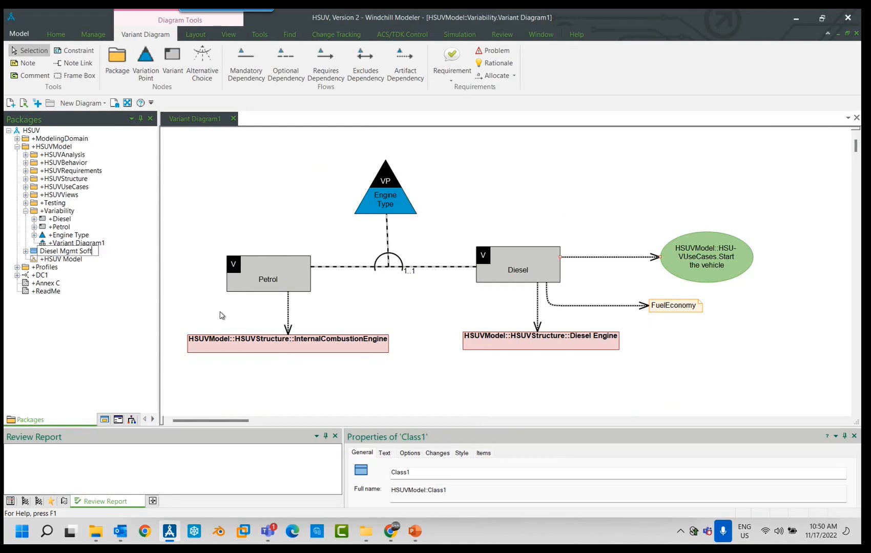
{"action": "key", "text": "Return"}
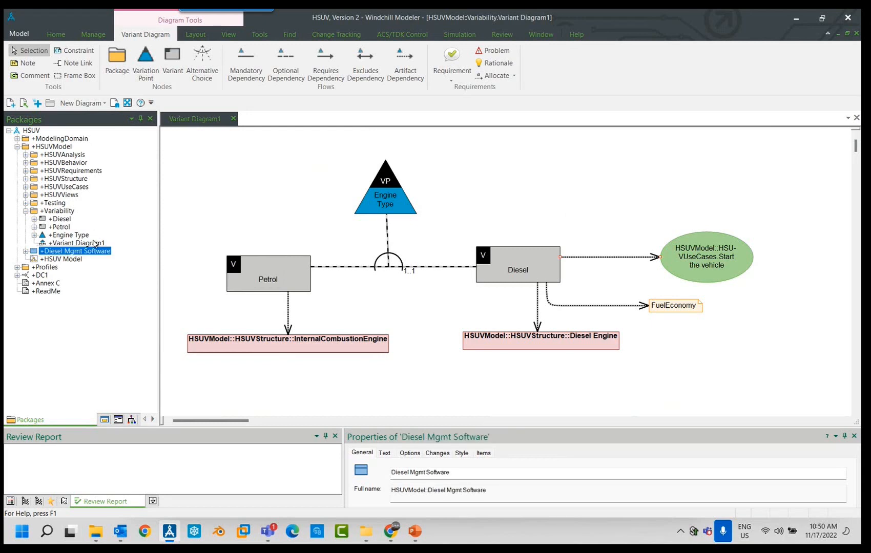
- Place the Diesel Mgmt Software class on the variant diagram and draw an artifact dependency to it from the Diesel variant
{"action": "left_click_drag", "start_coordinate": [88, 254], "coordinate": [503, 196]}
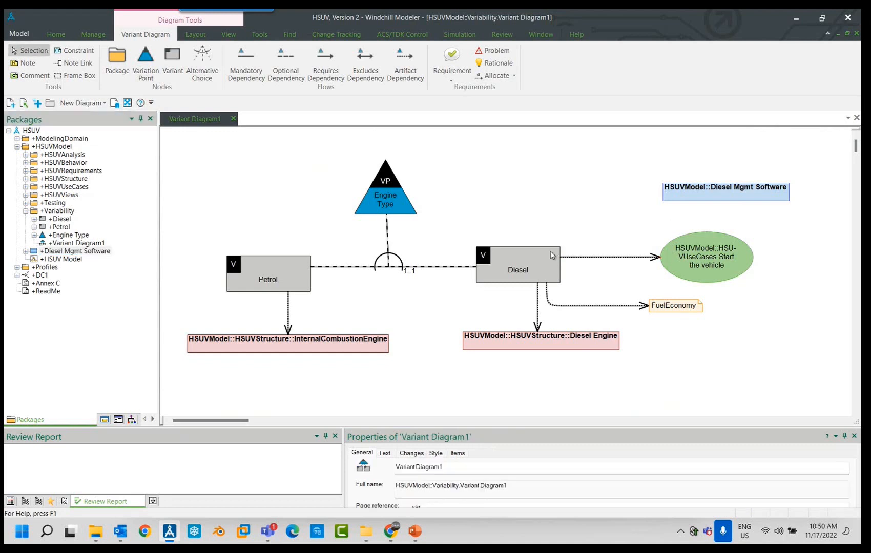
{"action": "mouse_move", "coordinate": [566, 270]}
{"action": "left_click_drag", "start_coordinate": [568, 266], "coordinate": [669, 198]}
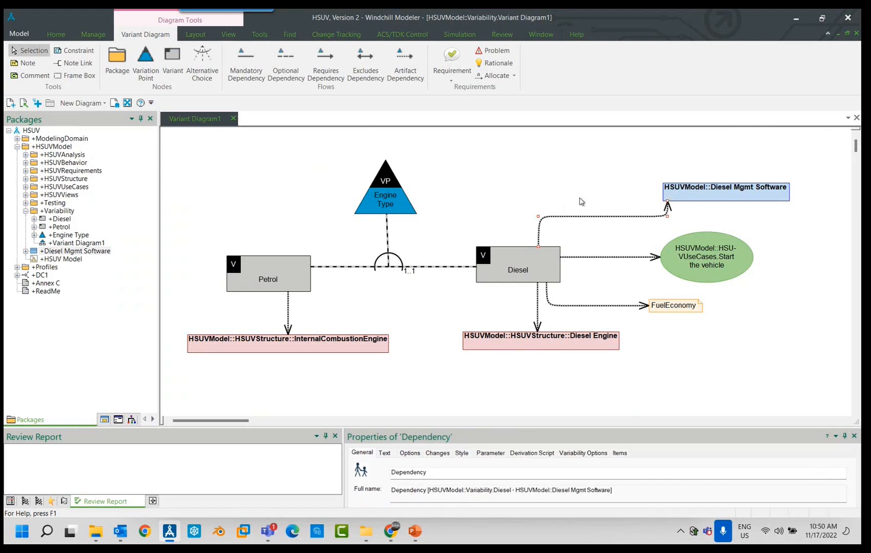
{"action": "left_click", "coordinate": [646, 353]}
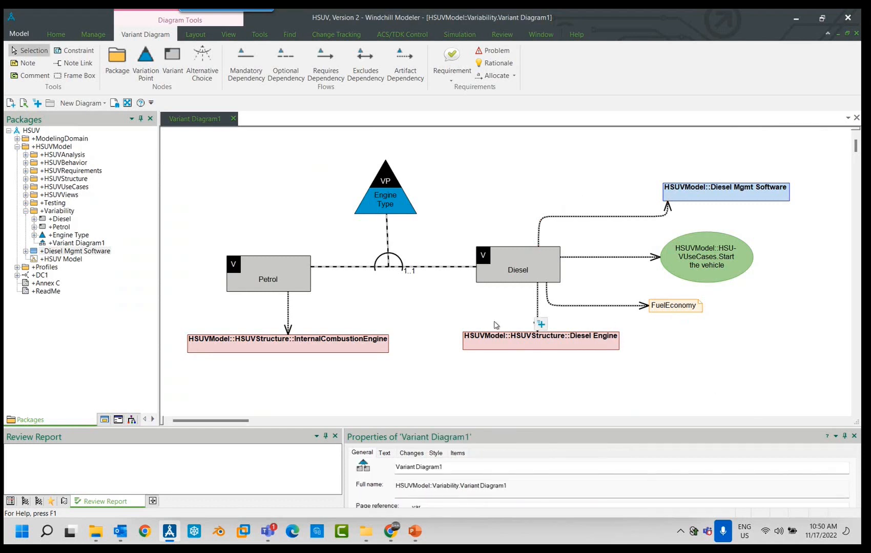
- Add the Variability package to the diagram below FuelEconomy and link the Diesel variant to it with an artifact dependency
{"action": "left_click", "coordinate": [501, 267]}
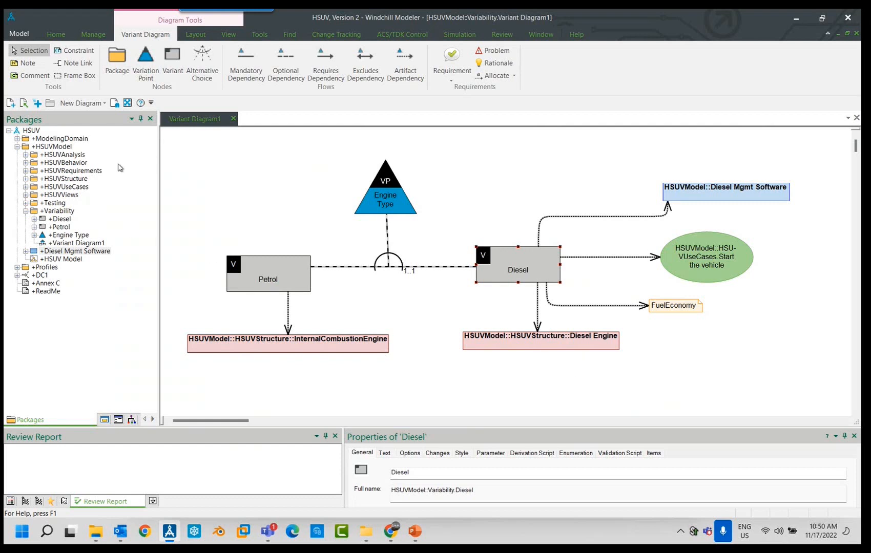
{"action": "left_click", "coordinate": [67, 251]}
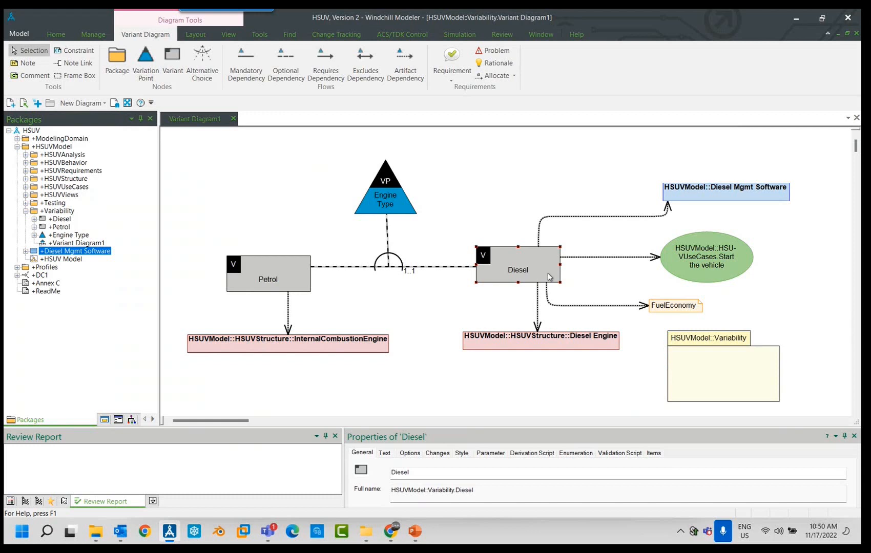
{"action": "left_click_drag", "start_coordinate": [529, 289], "coordinate": [675, 358]}
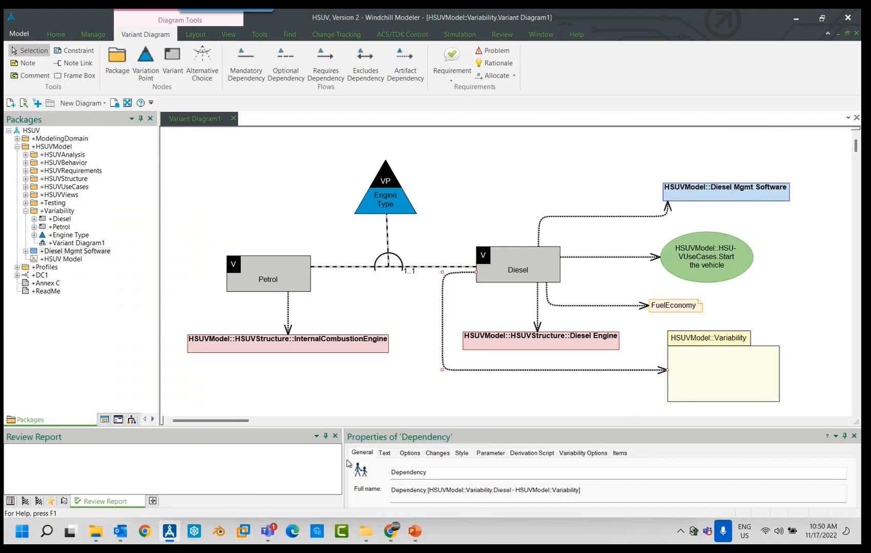
- Switch to the PowerPoint presentation and start the slide show from the Product Models slide
{"action": "left_click", "coordinate": [416, 532]}
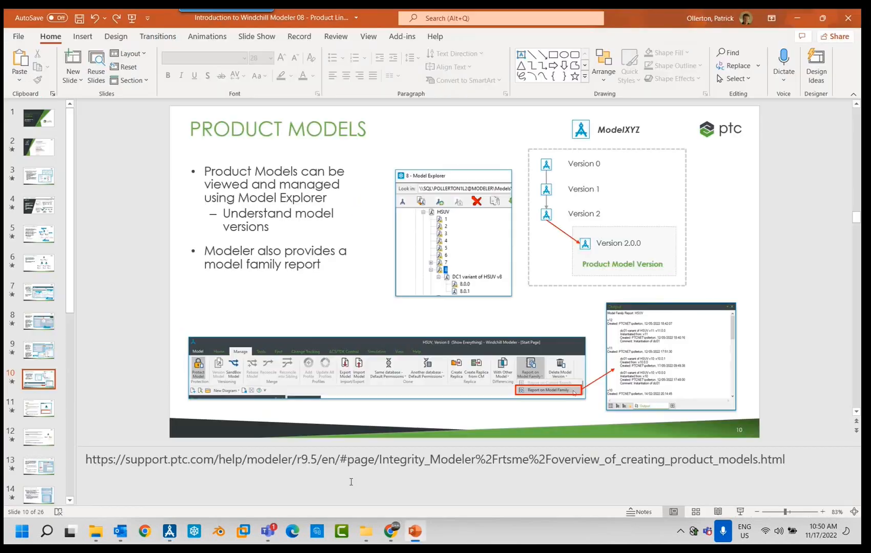
{"action": "left_click", "coordinate": [739, 512]}
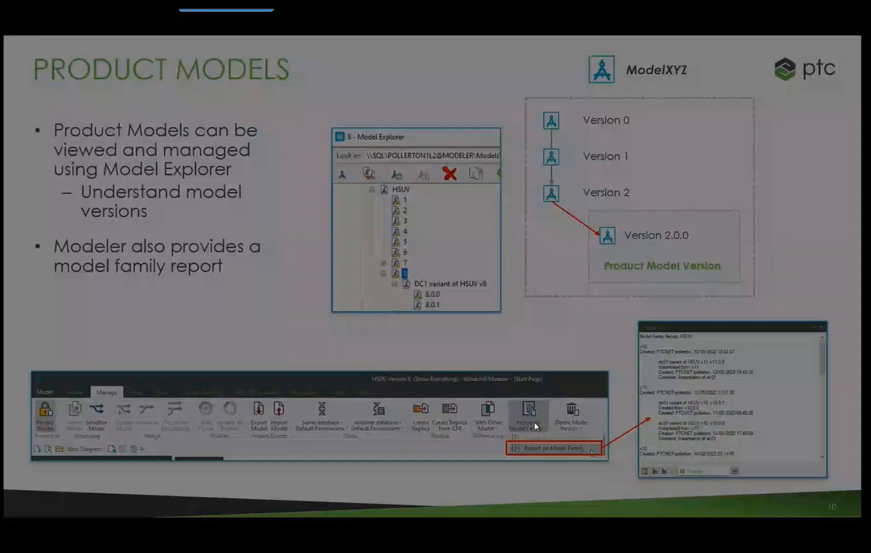